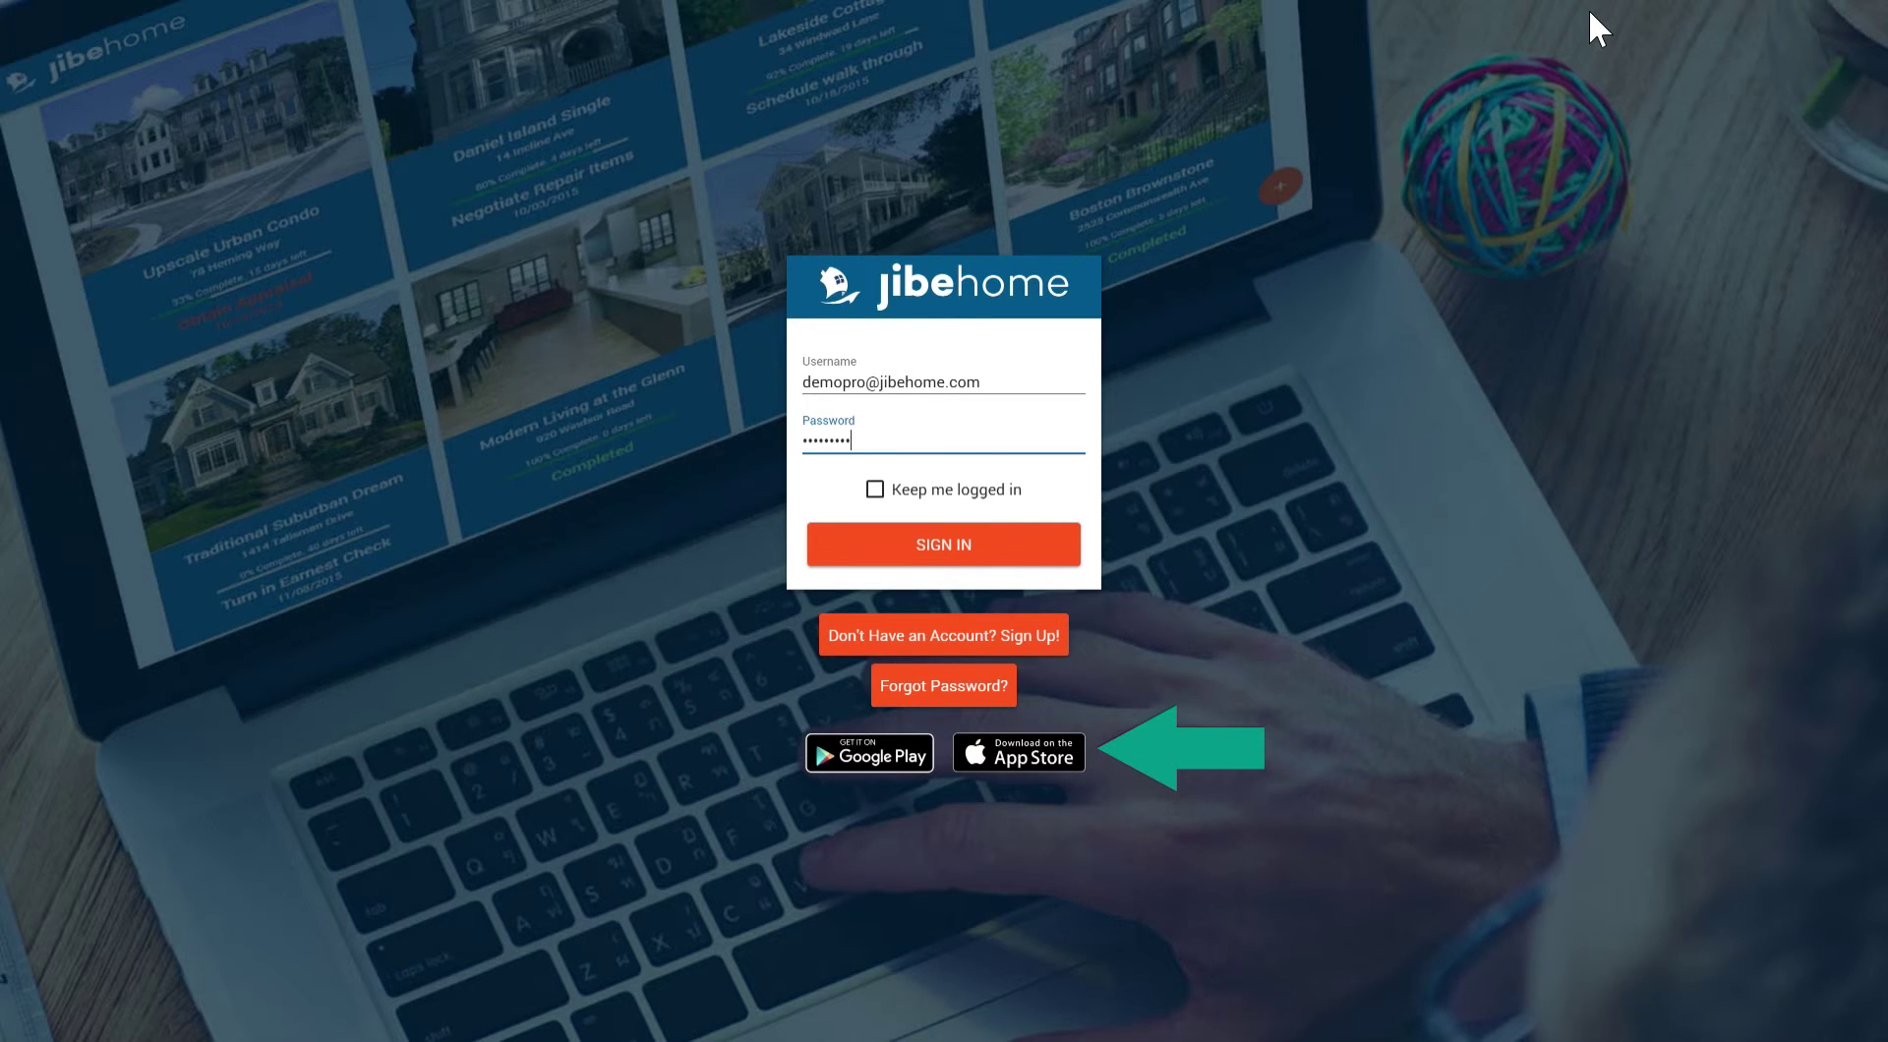
Sign in to JibeHome with the demo account's credentials.
left_click(1036, 549)
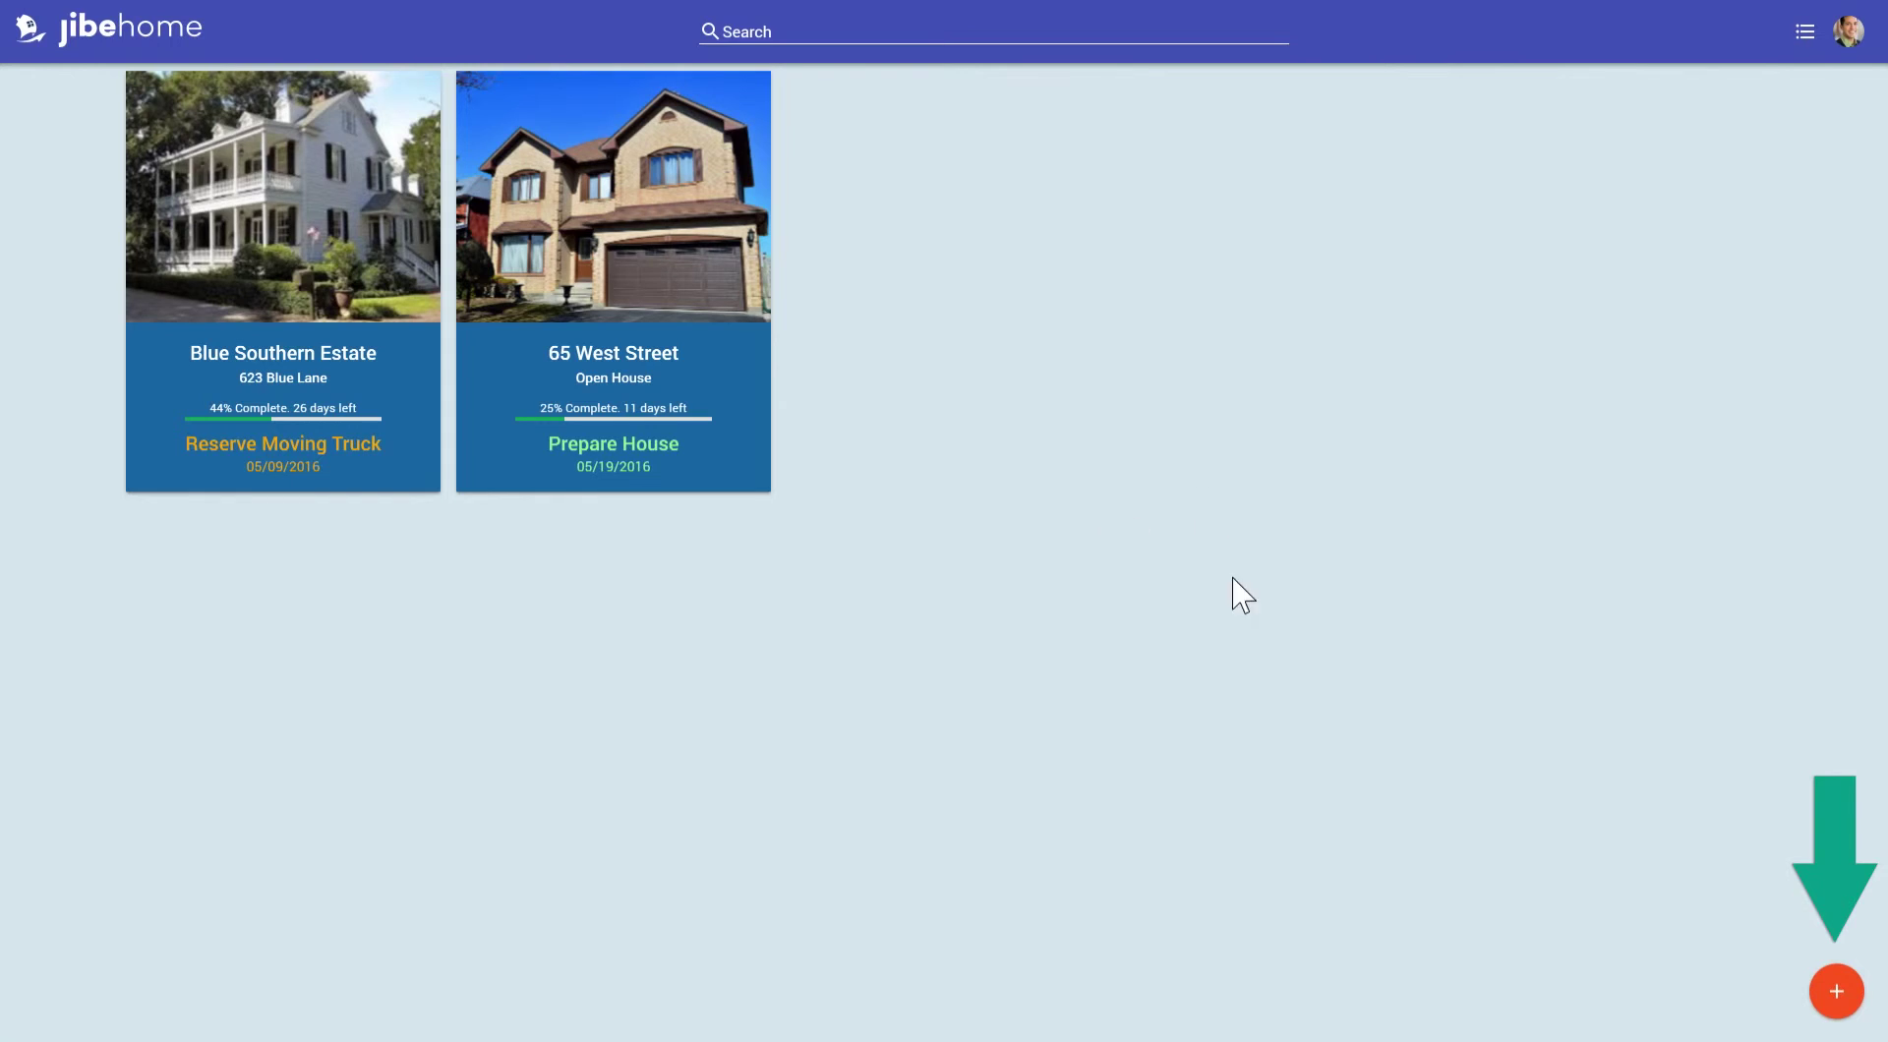
Start a new action plan from the dashboard to reach Your Action Plans.
left_click(1836, 993)
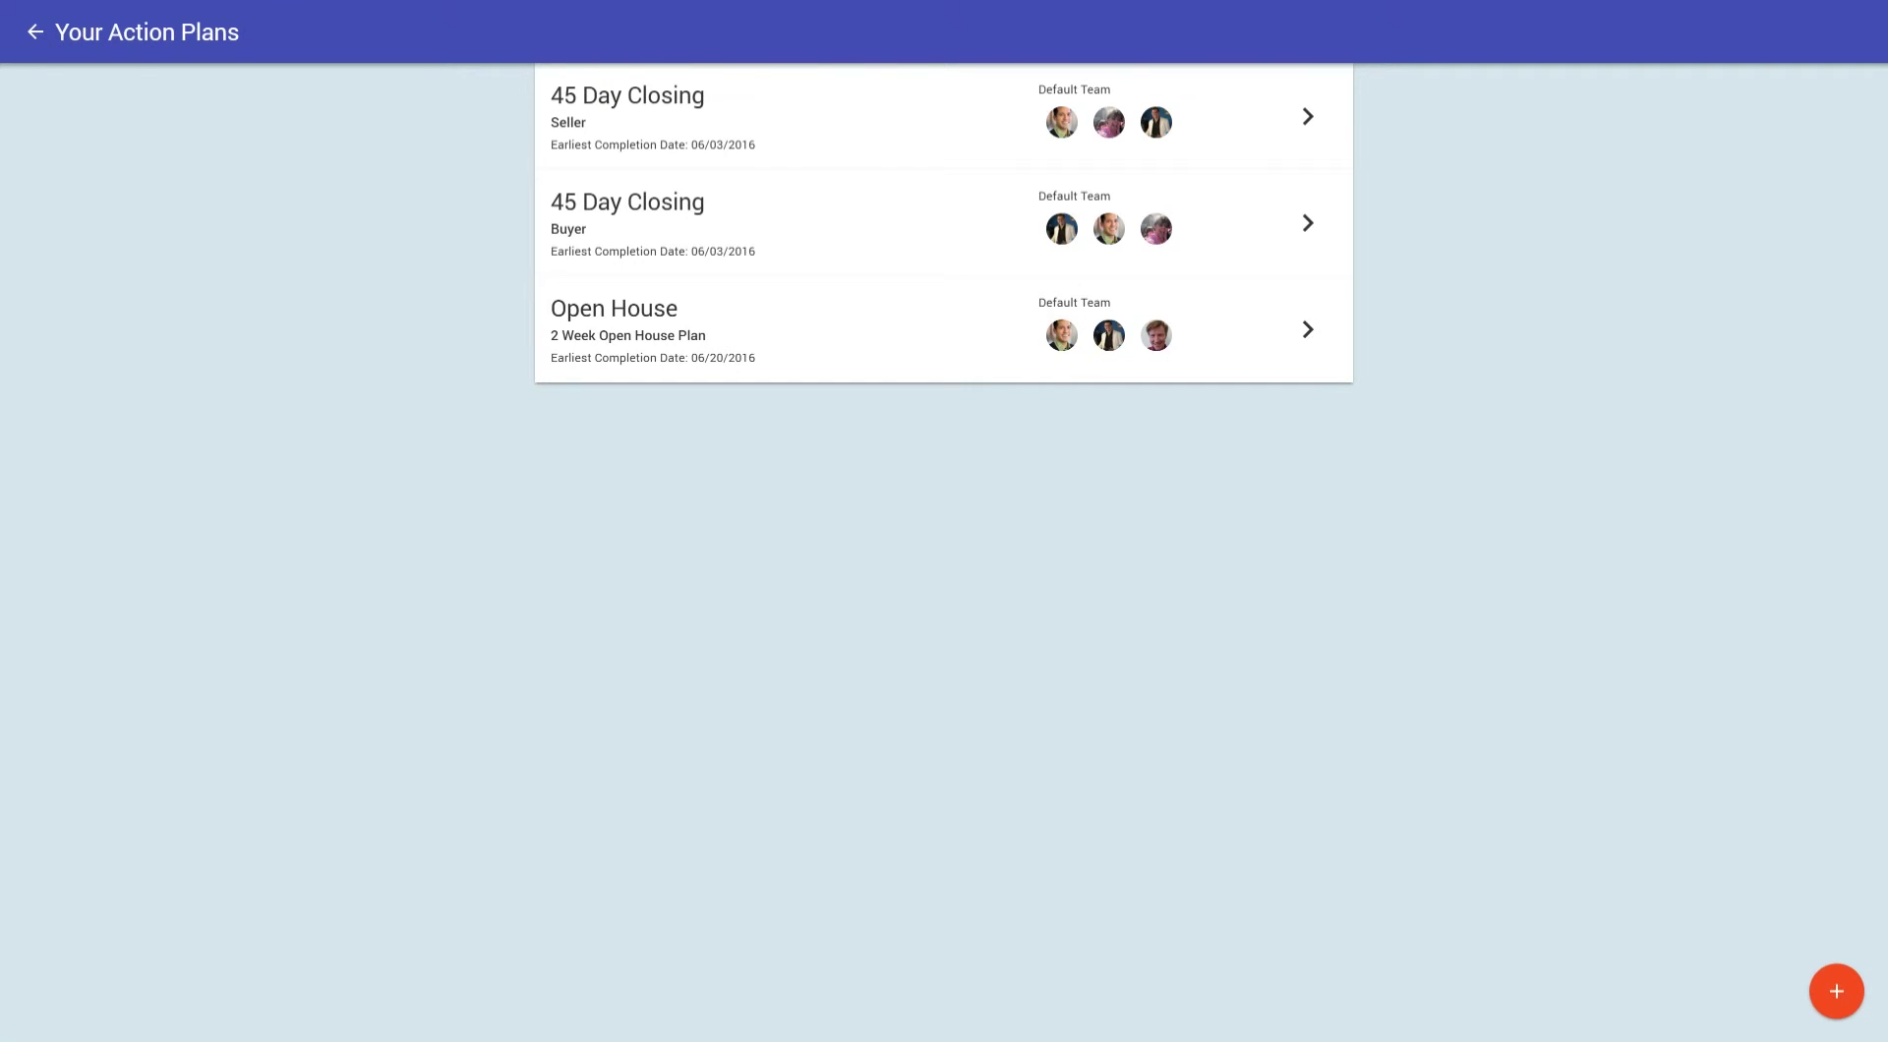
left_click(900, 103)
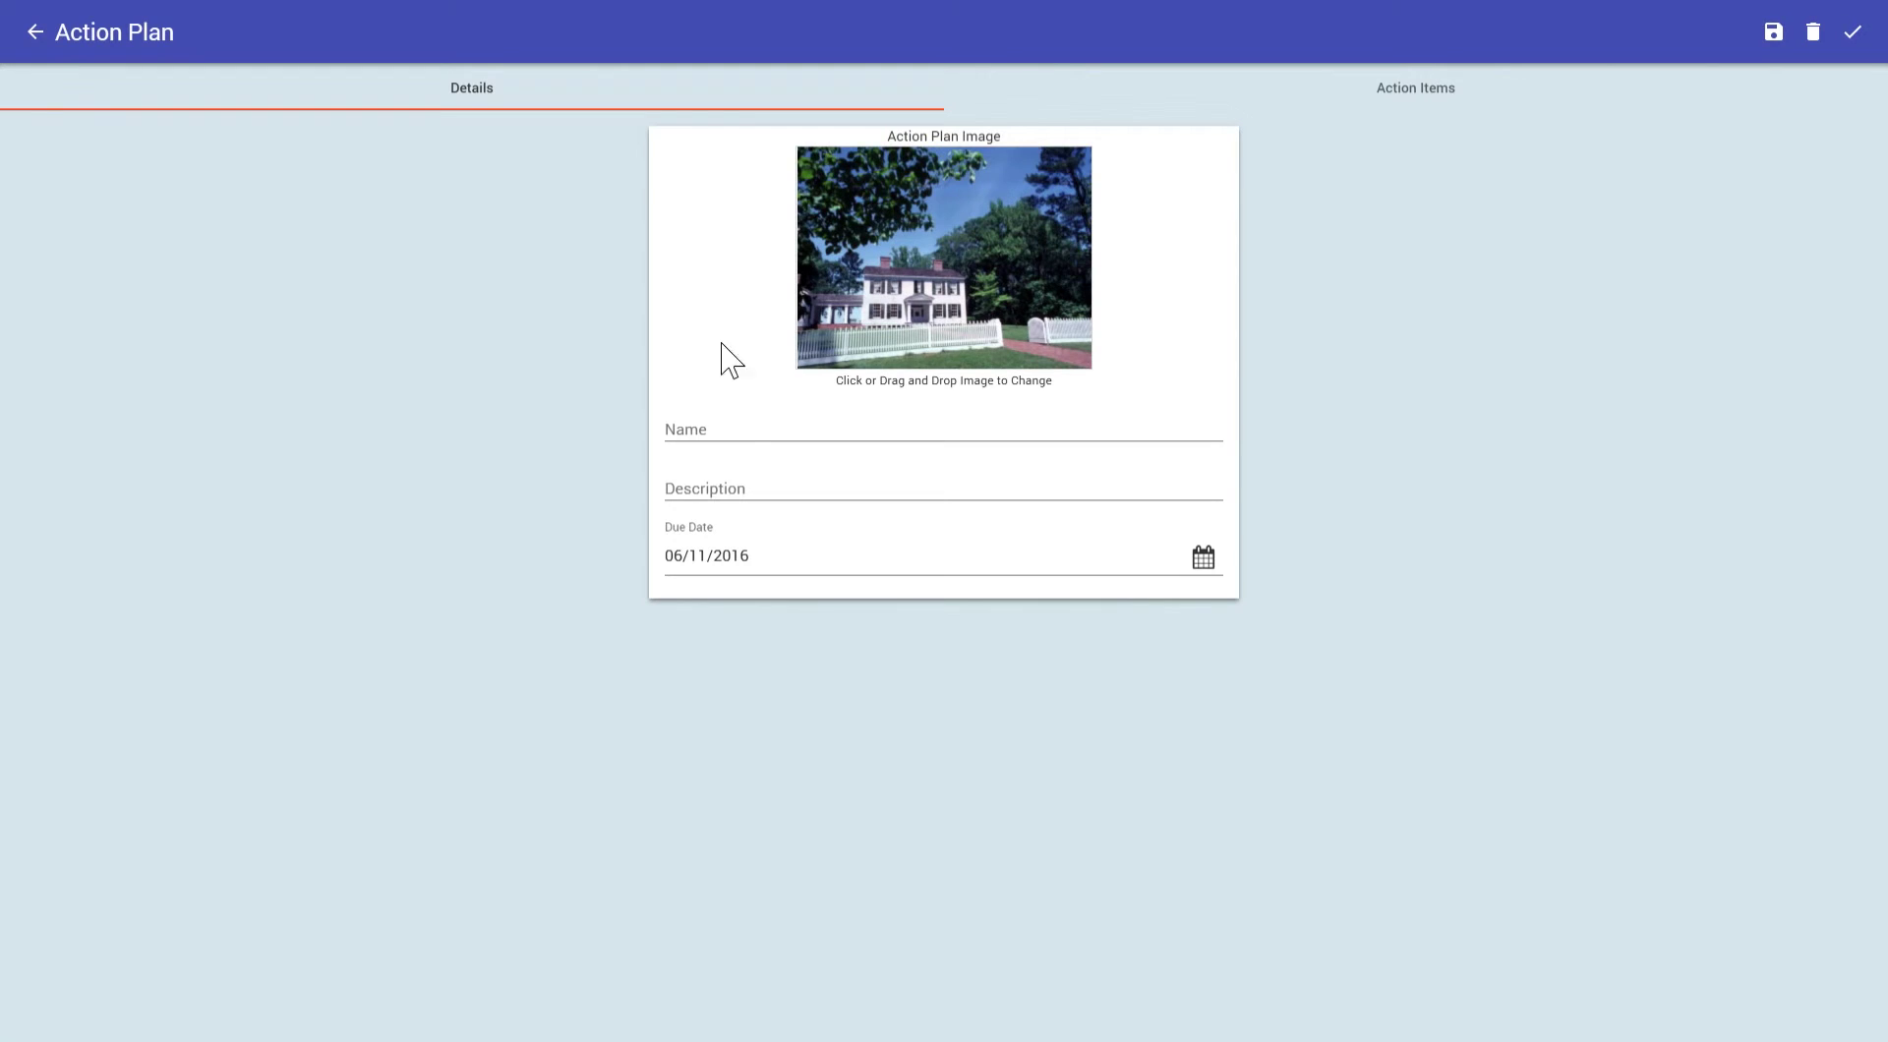
left_click(754, 453)
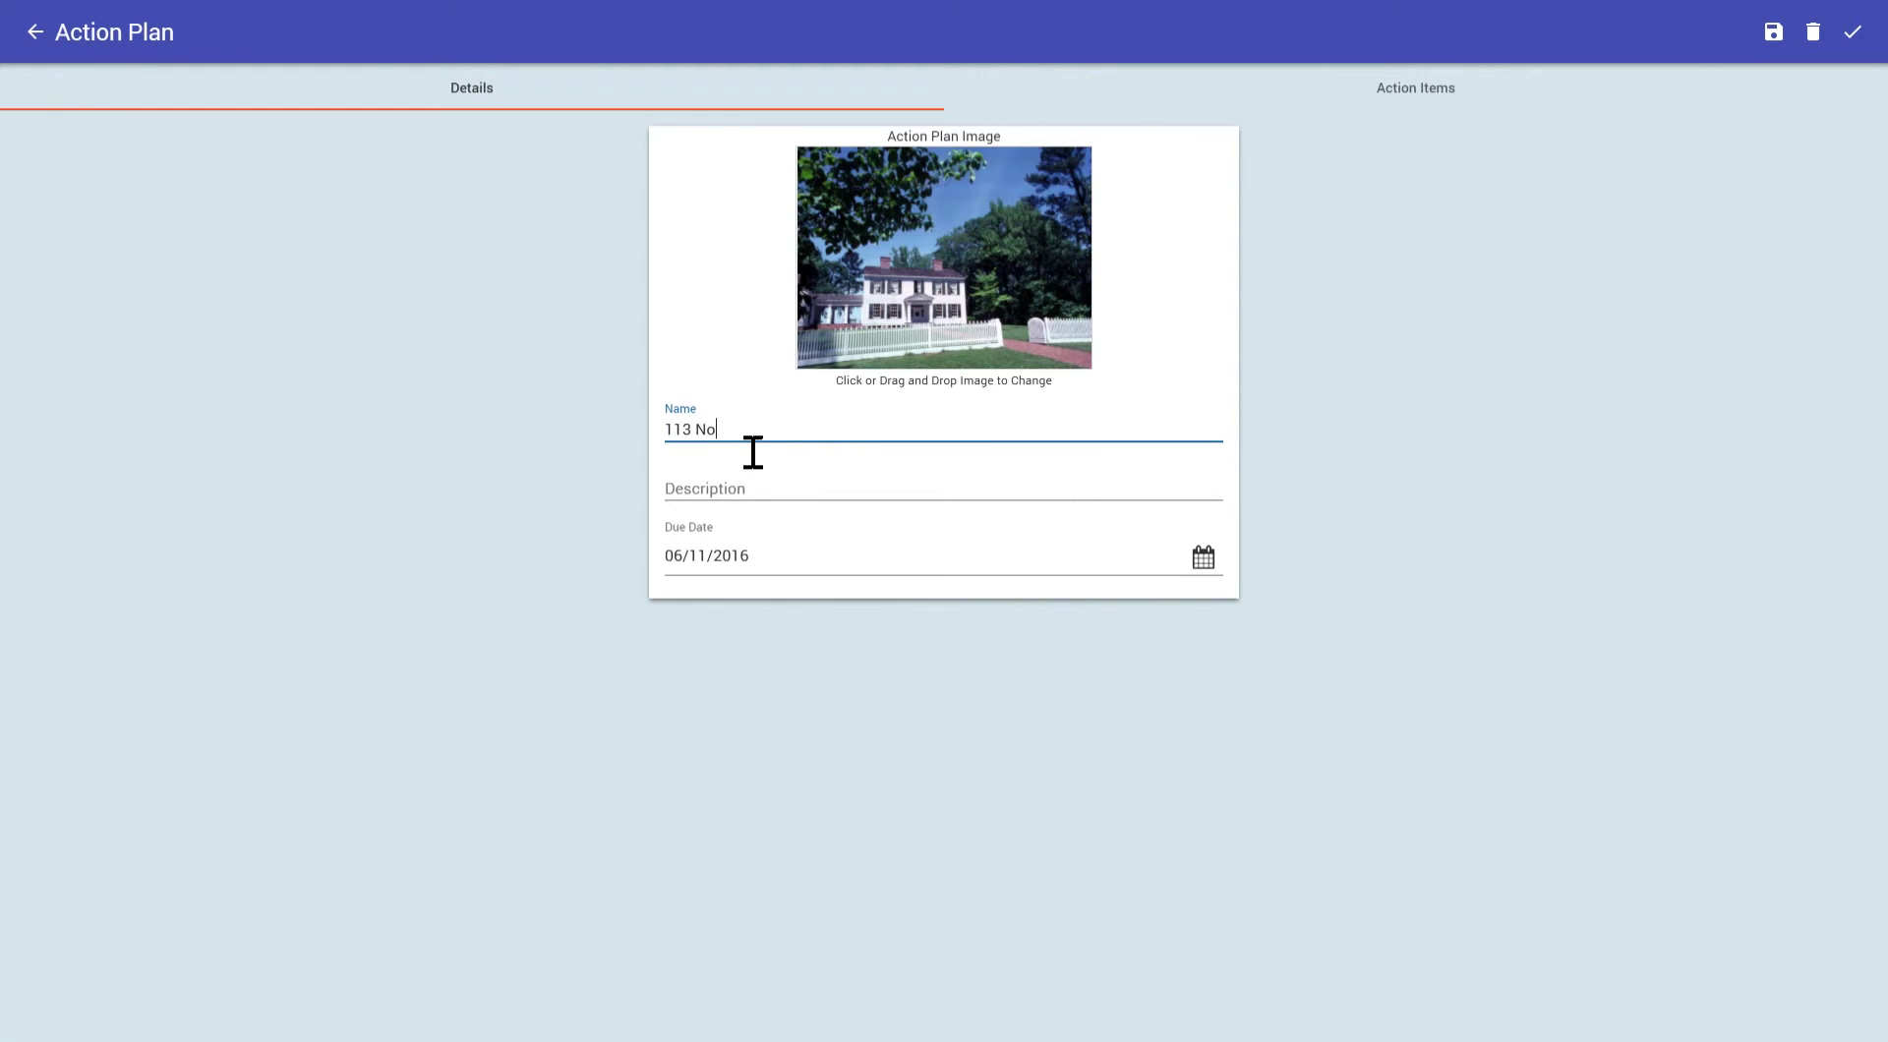
key("Tab")
type("Sell")
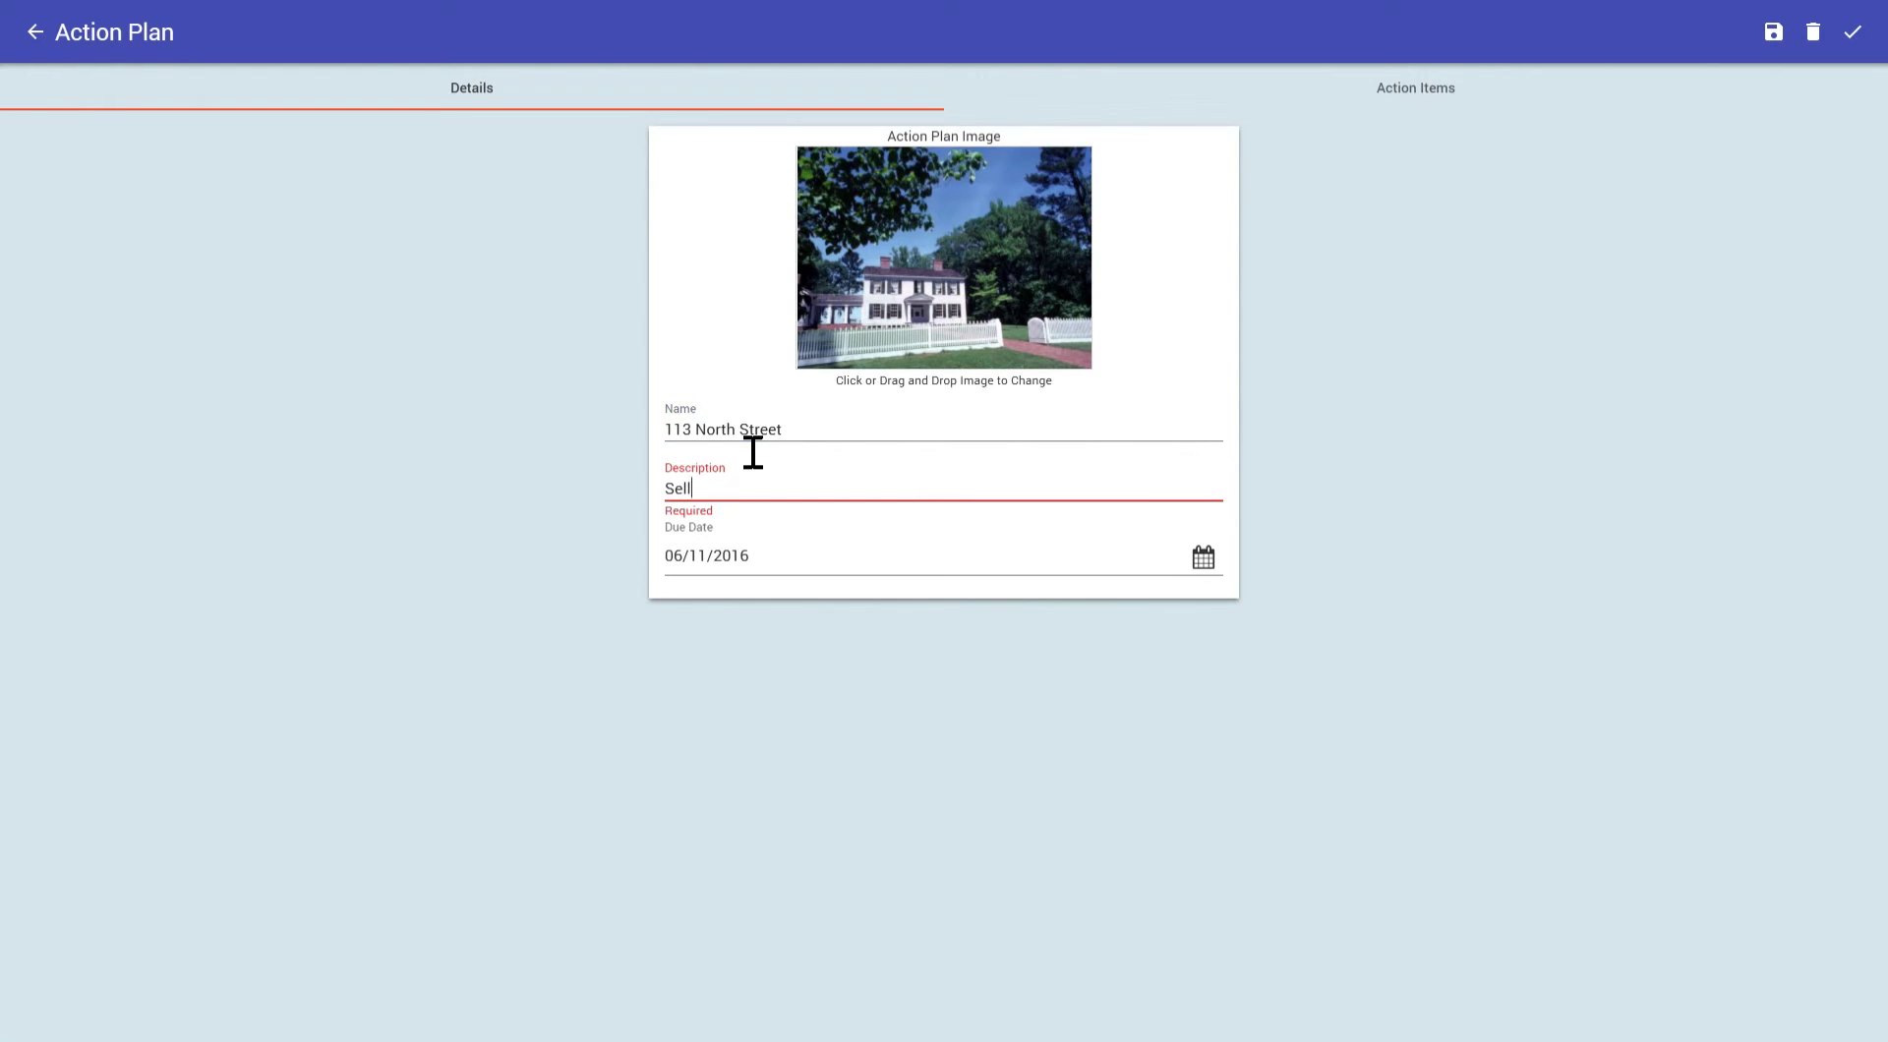
type("er Smith Closing")
Set the plan's due date to 06/29/2016 and bring up its action items.
left_click(1205, 561)
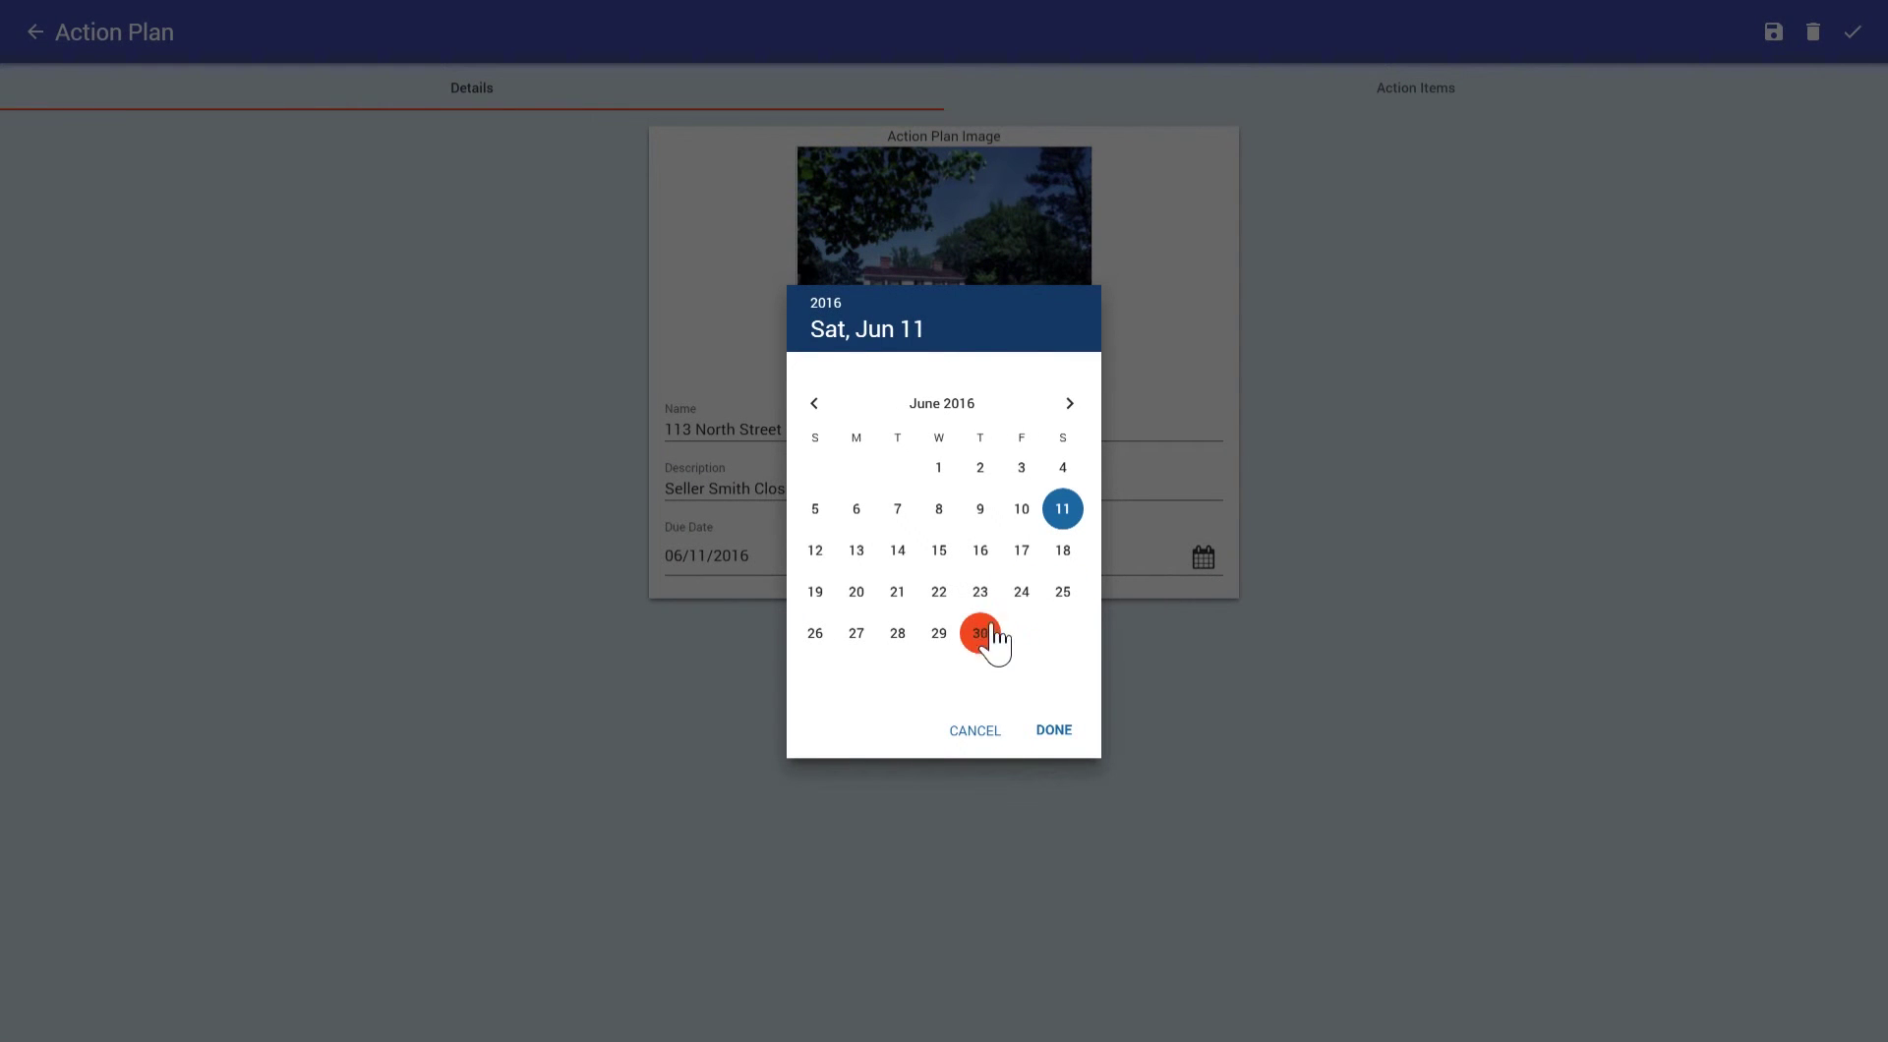
left_click(952, 640)
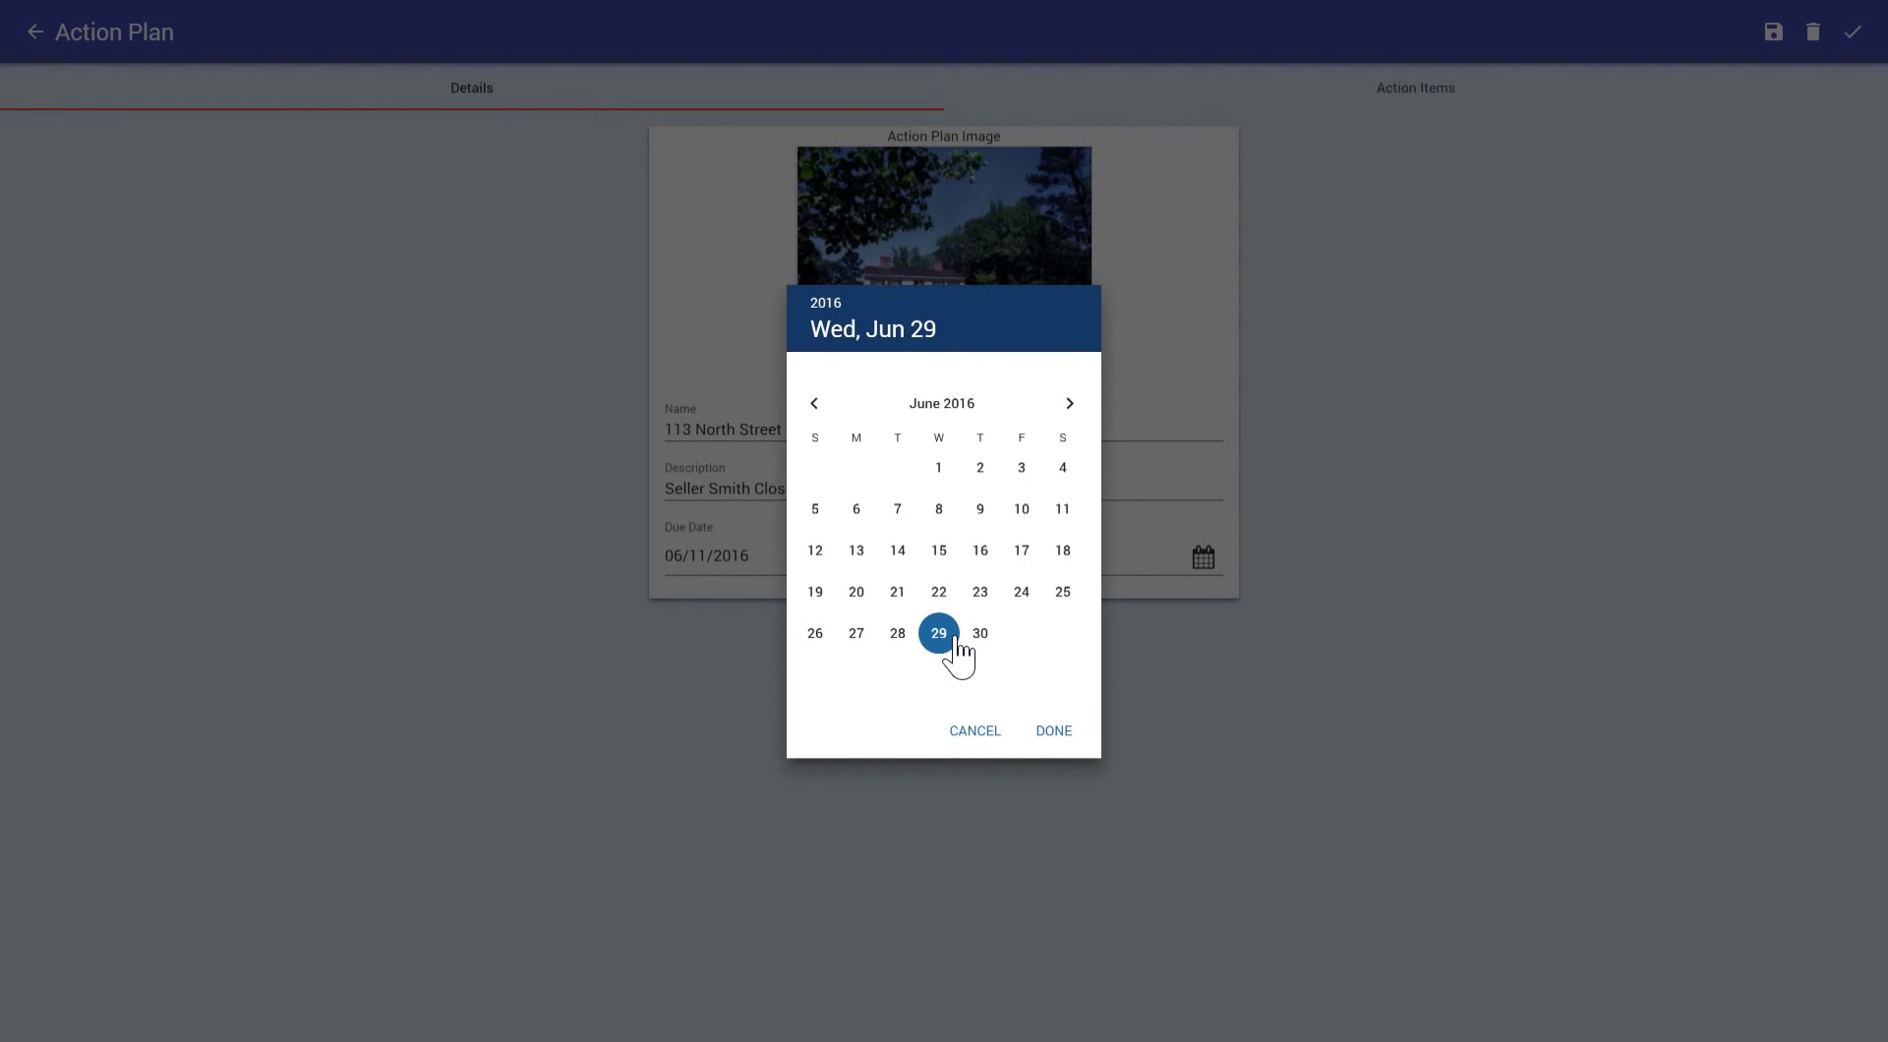
left_click(1060, 731)
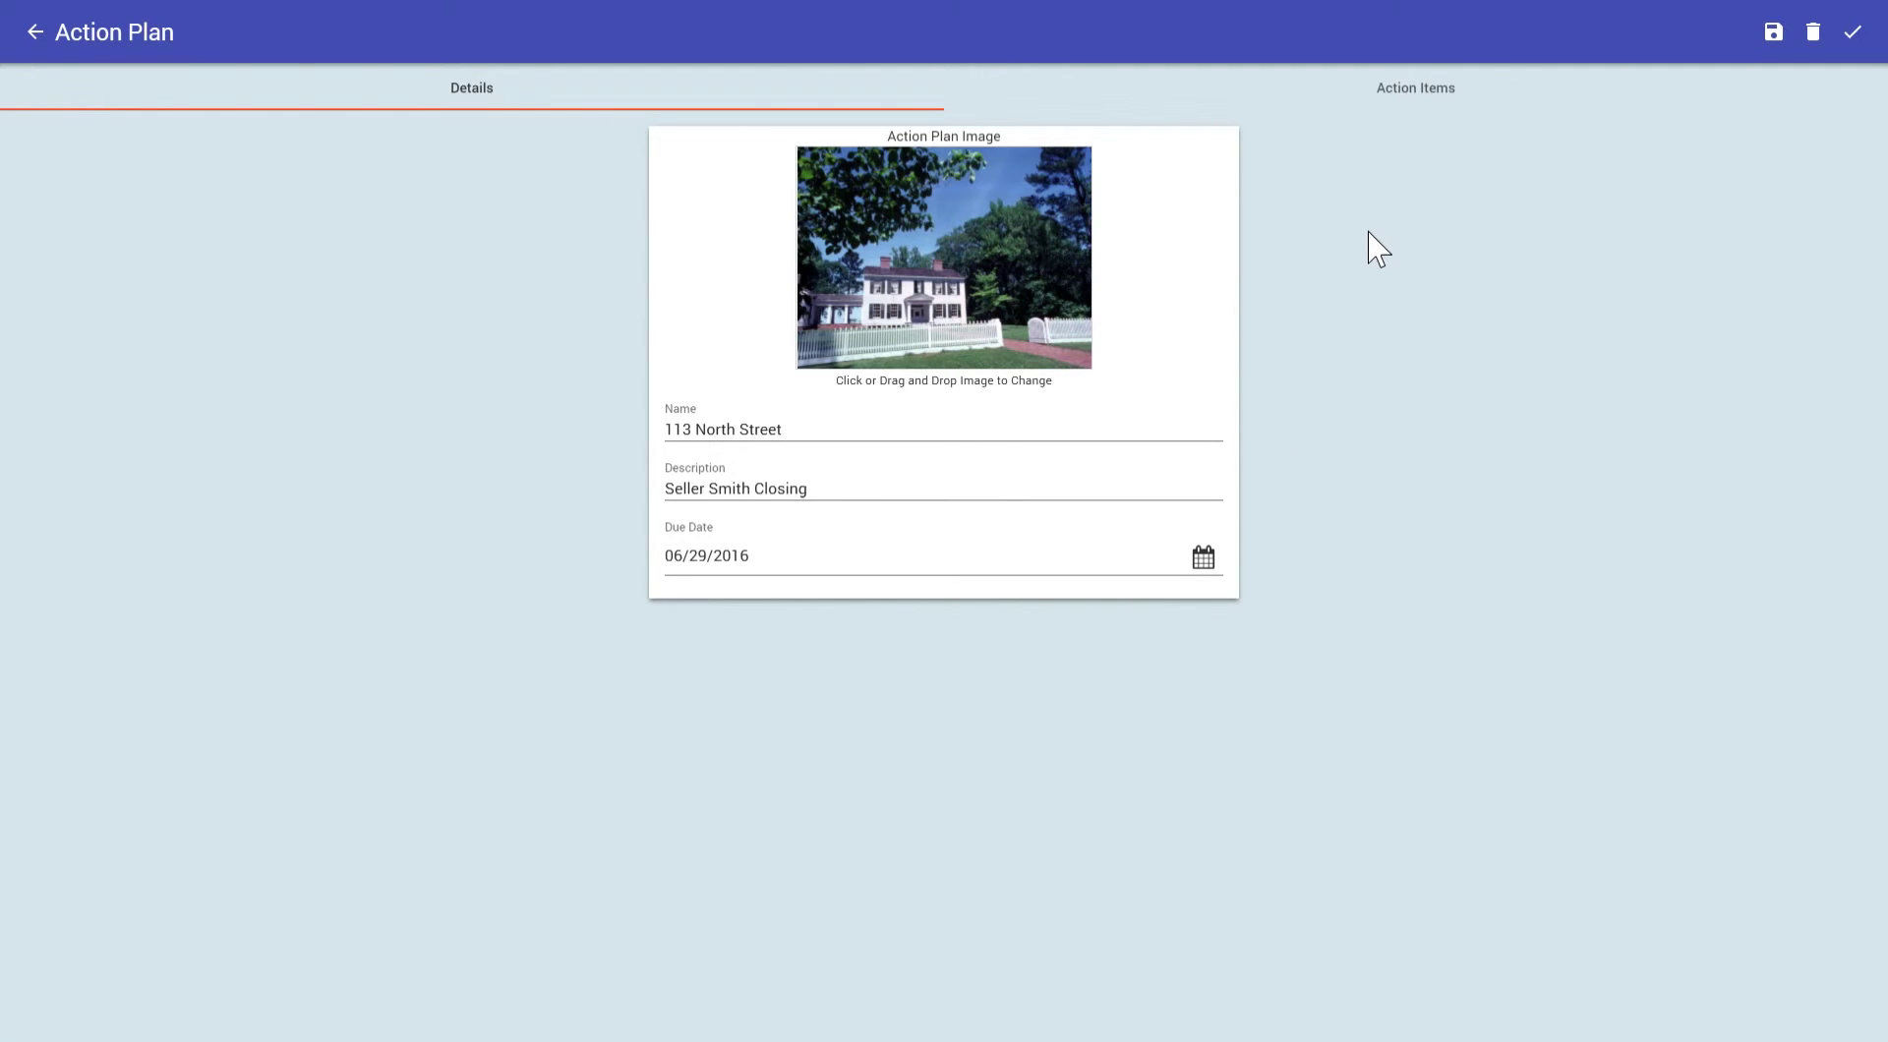
left_click(1422, 89)
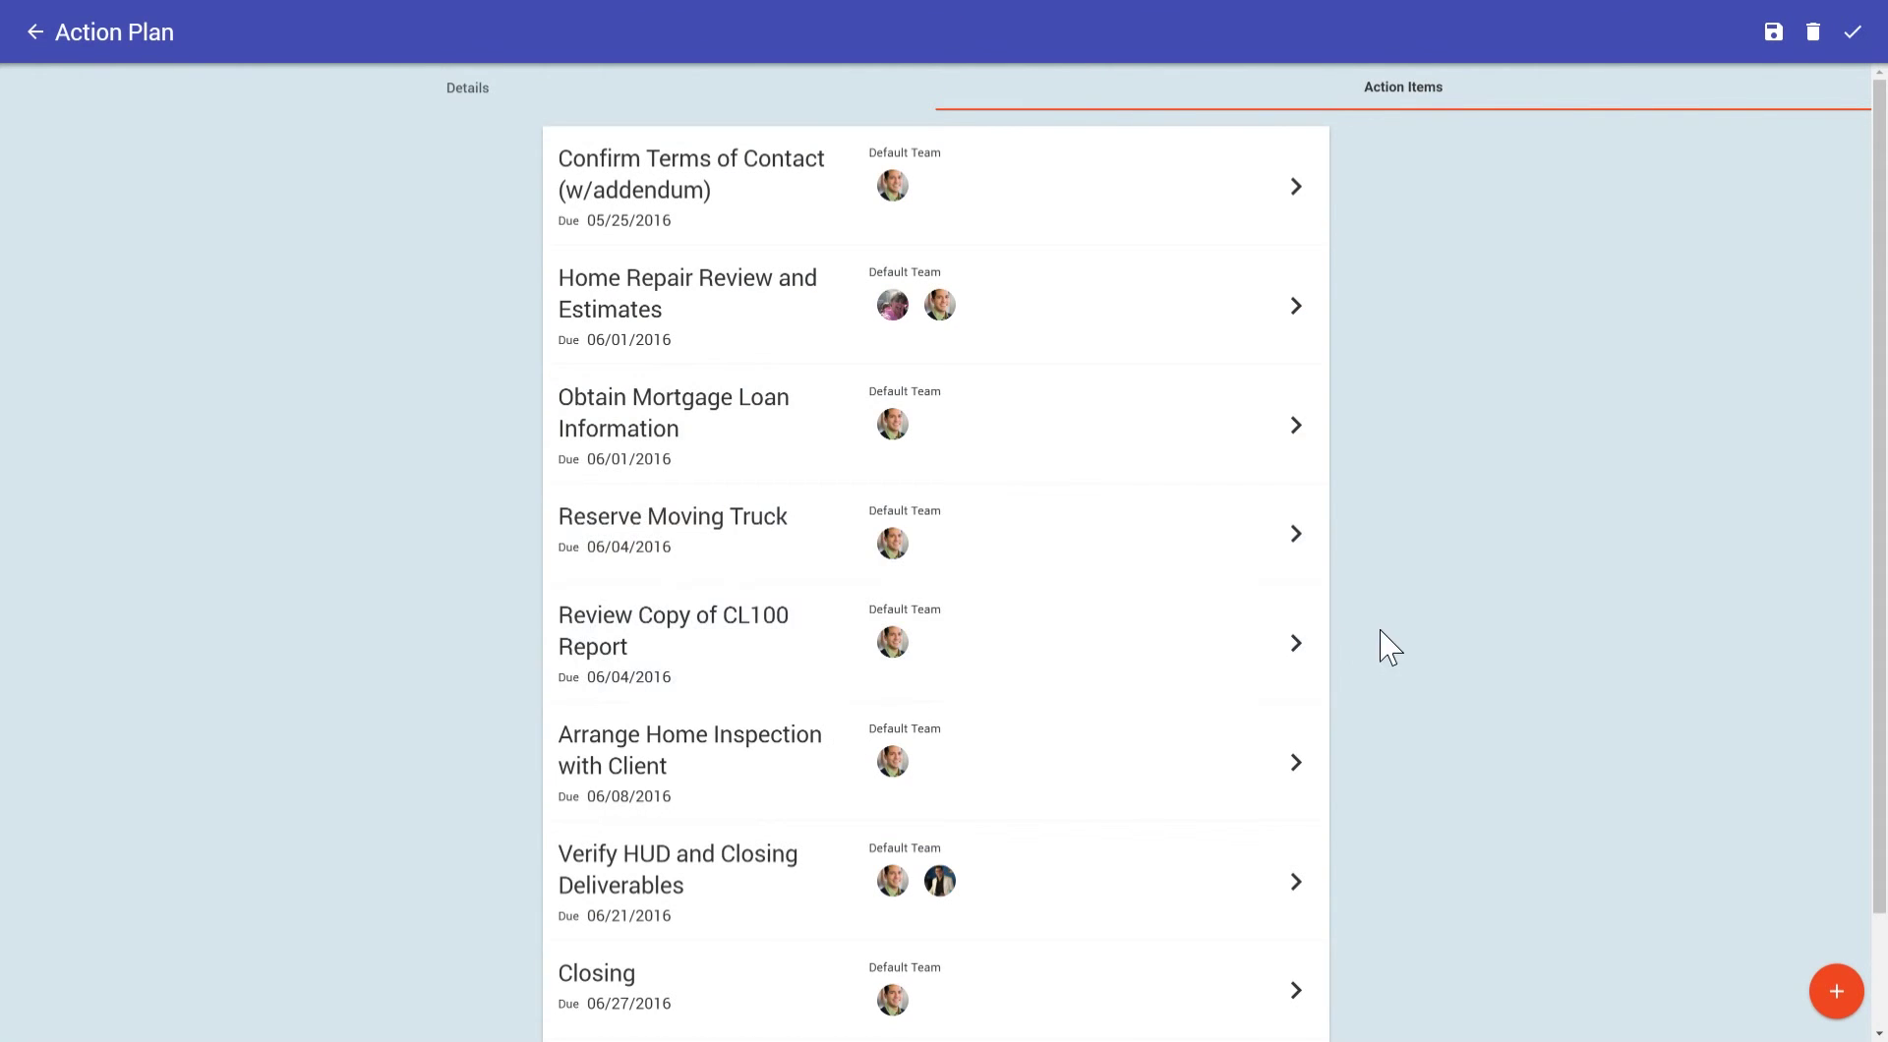
scroll(1381, 632, "down", 1)
scroll(1381, 631, "down", 1)
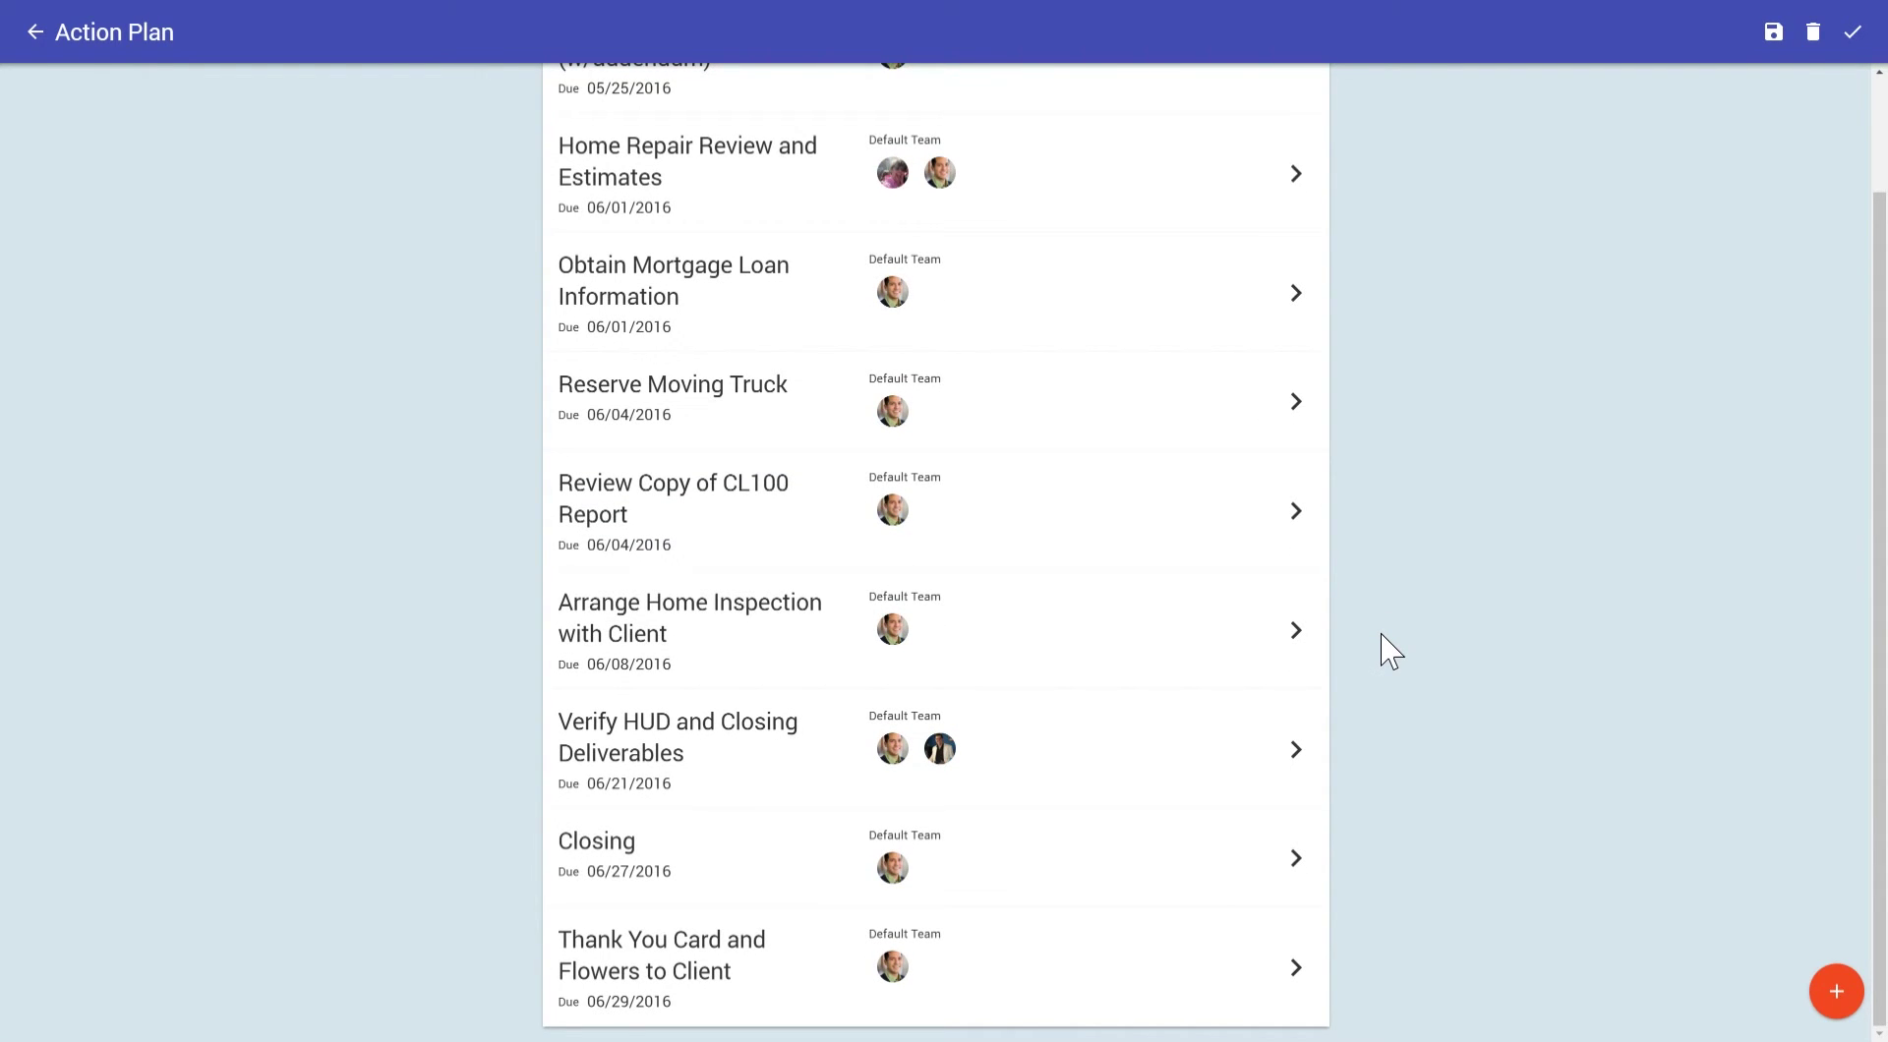
scroll(1390, 651, "up", 2)
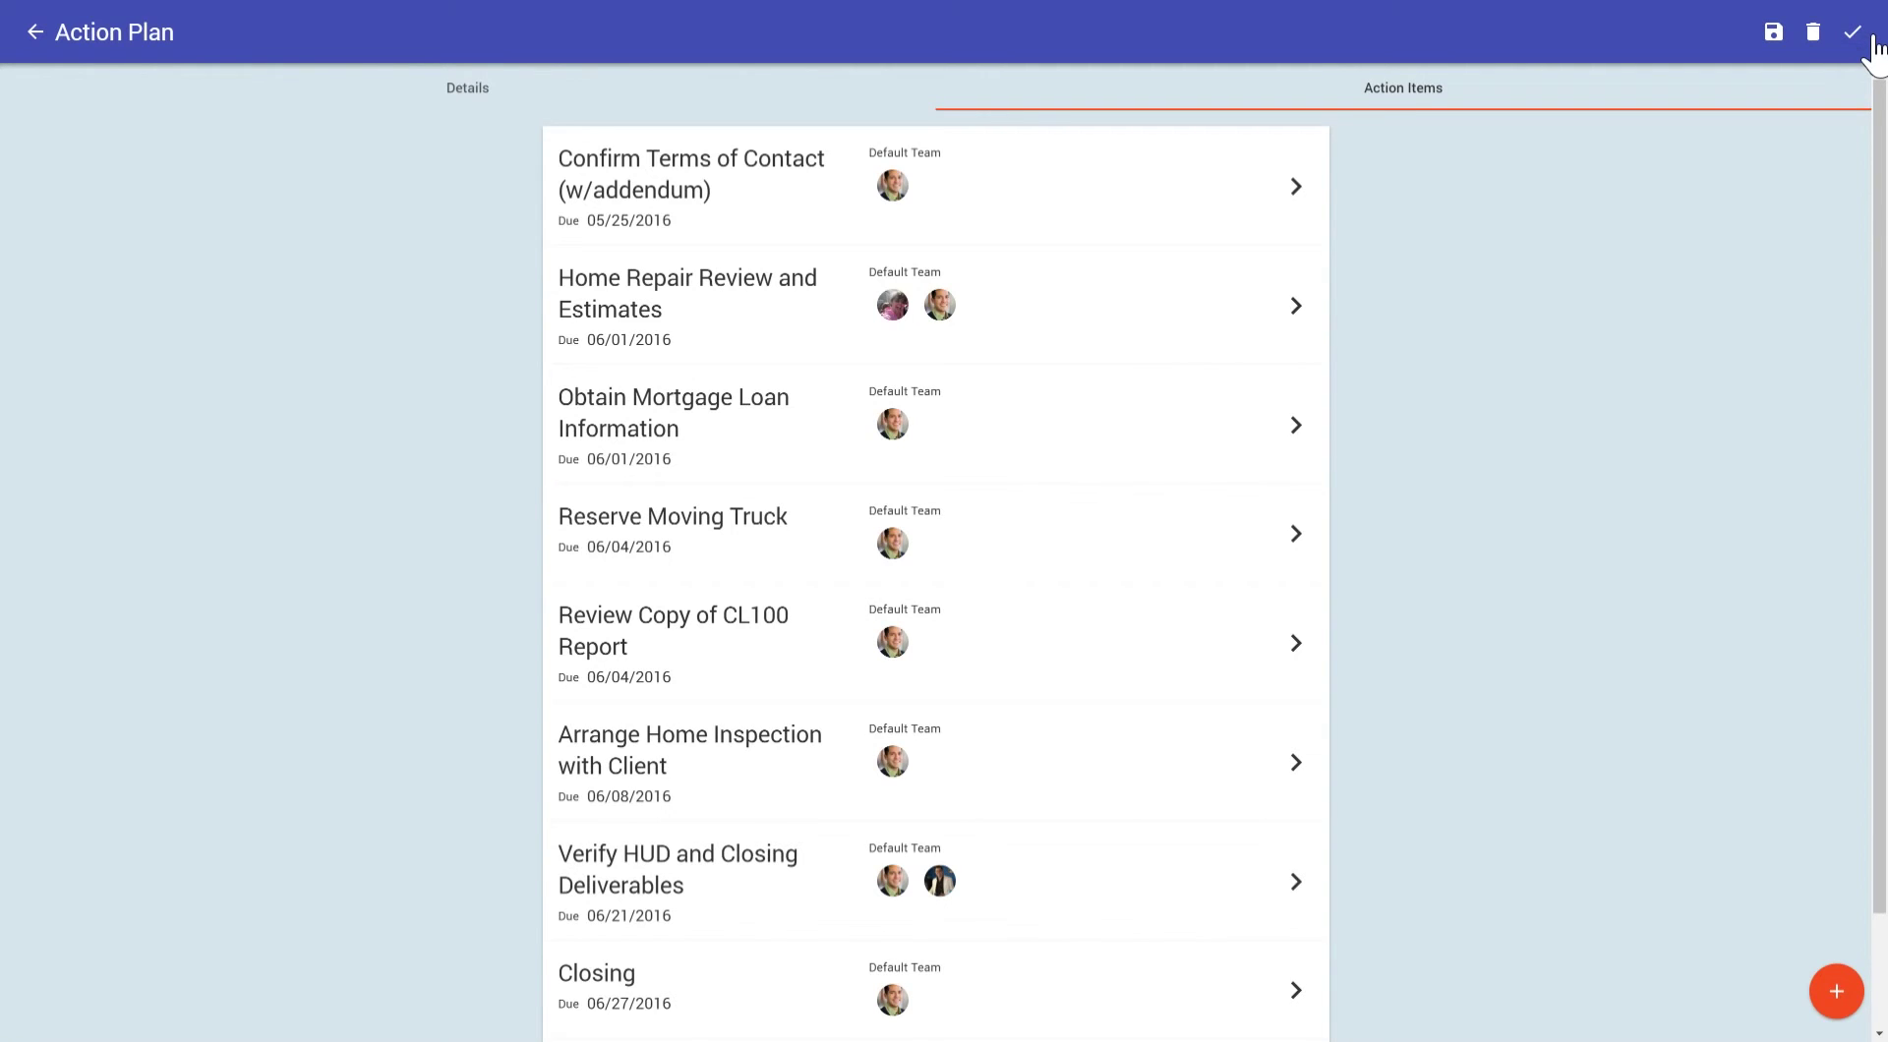
left_click(1873, 39)
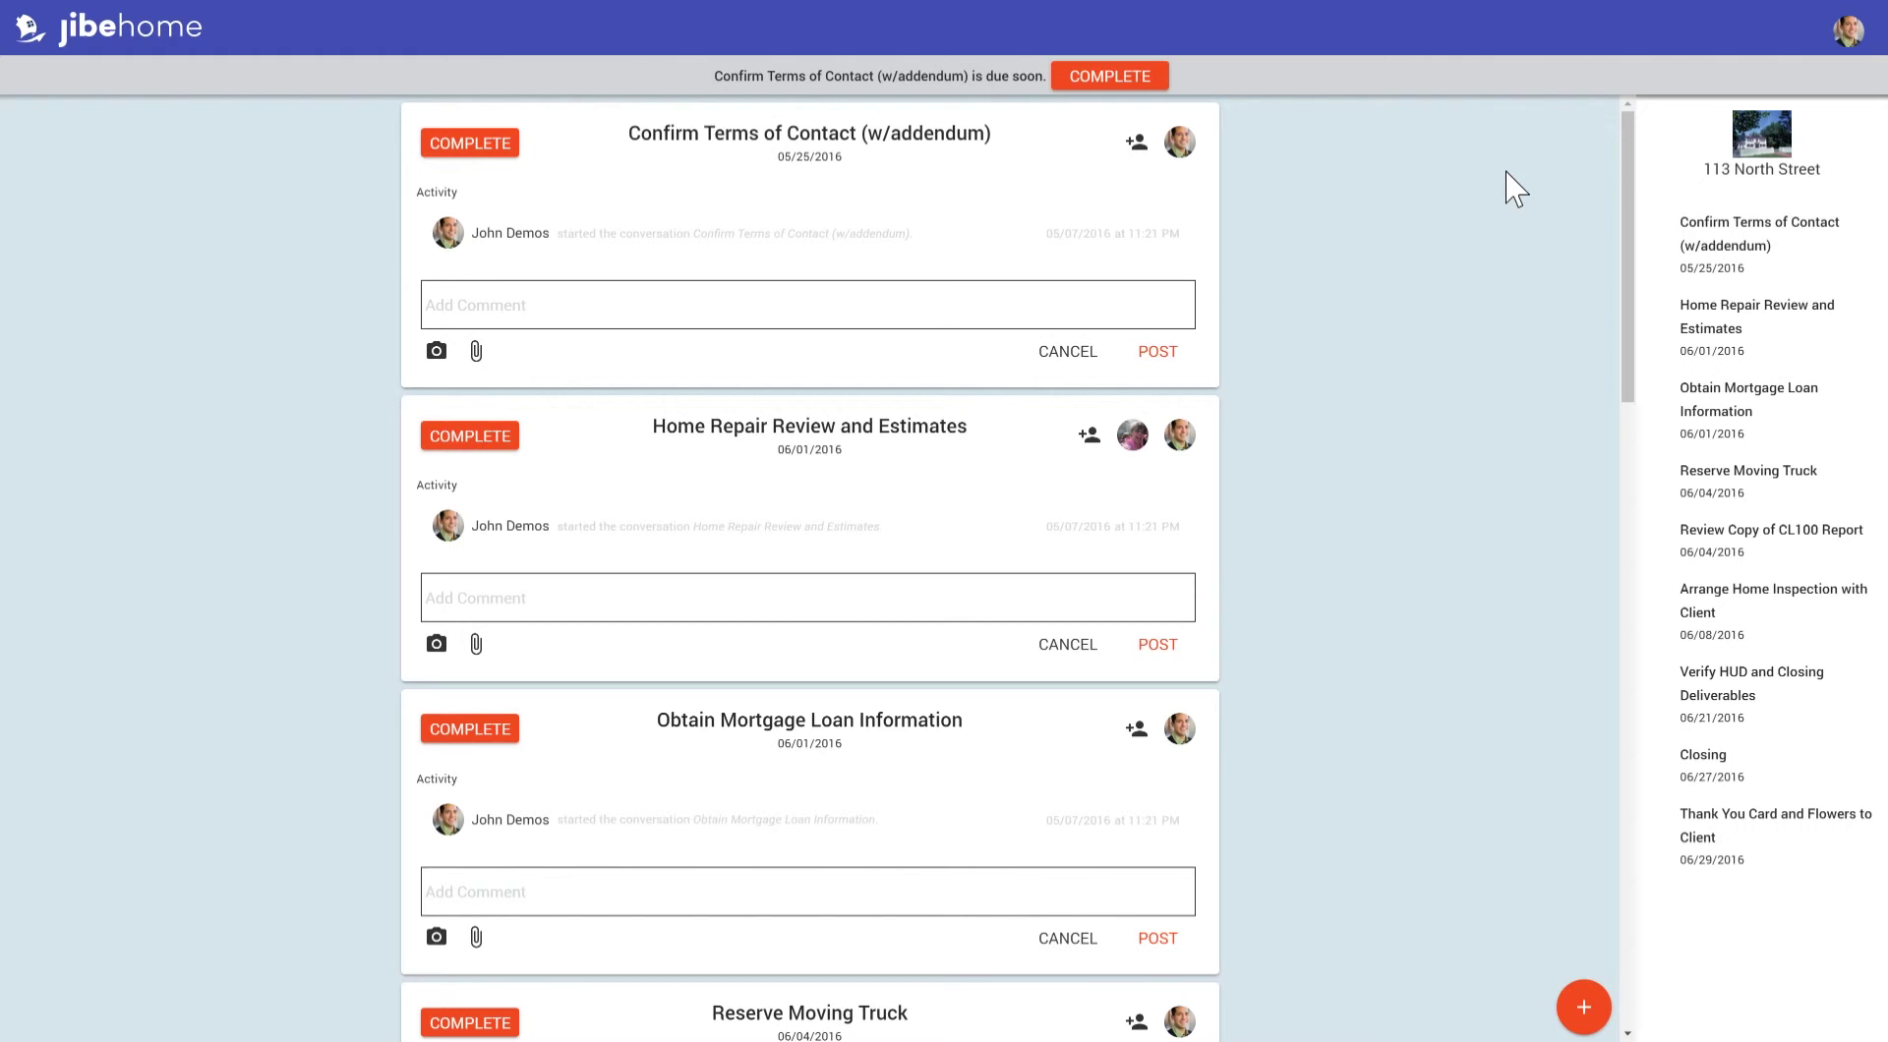
Scroll the task feed and open teammate selection for Confirm Terms of Contact (w/addendum).
scroll(1367, 307, "down", 5)
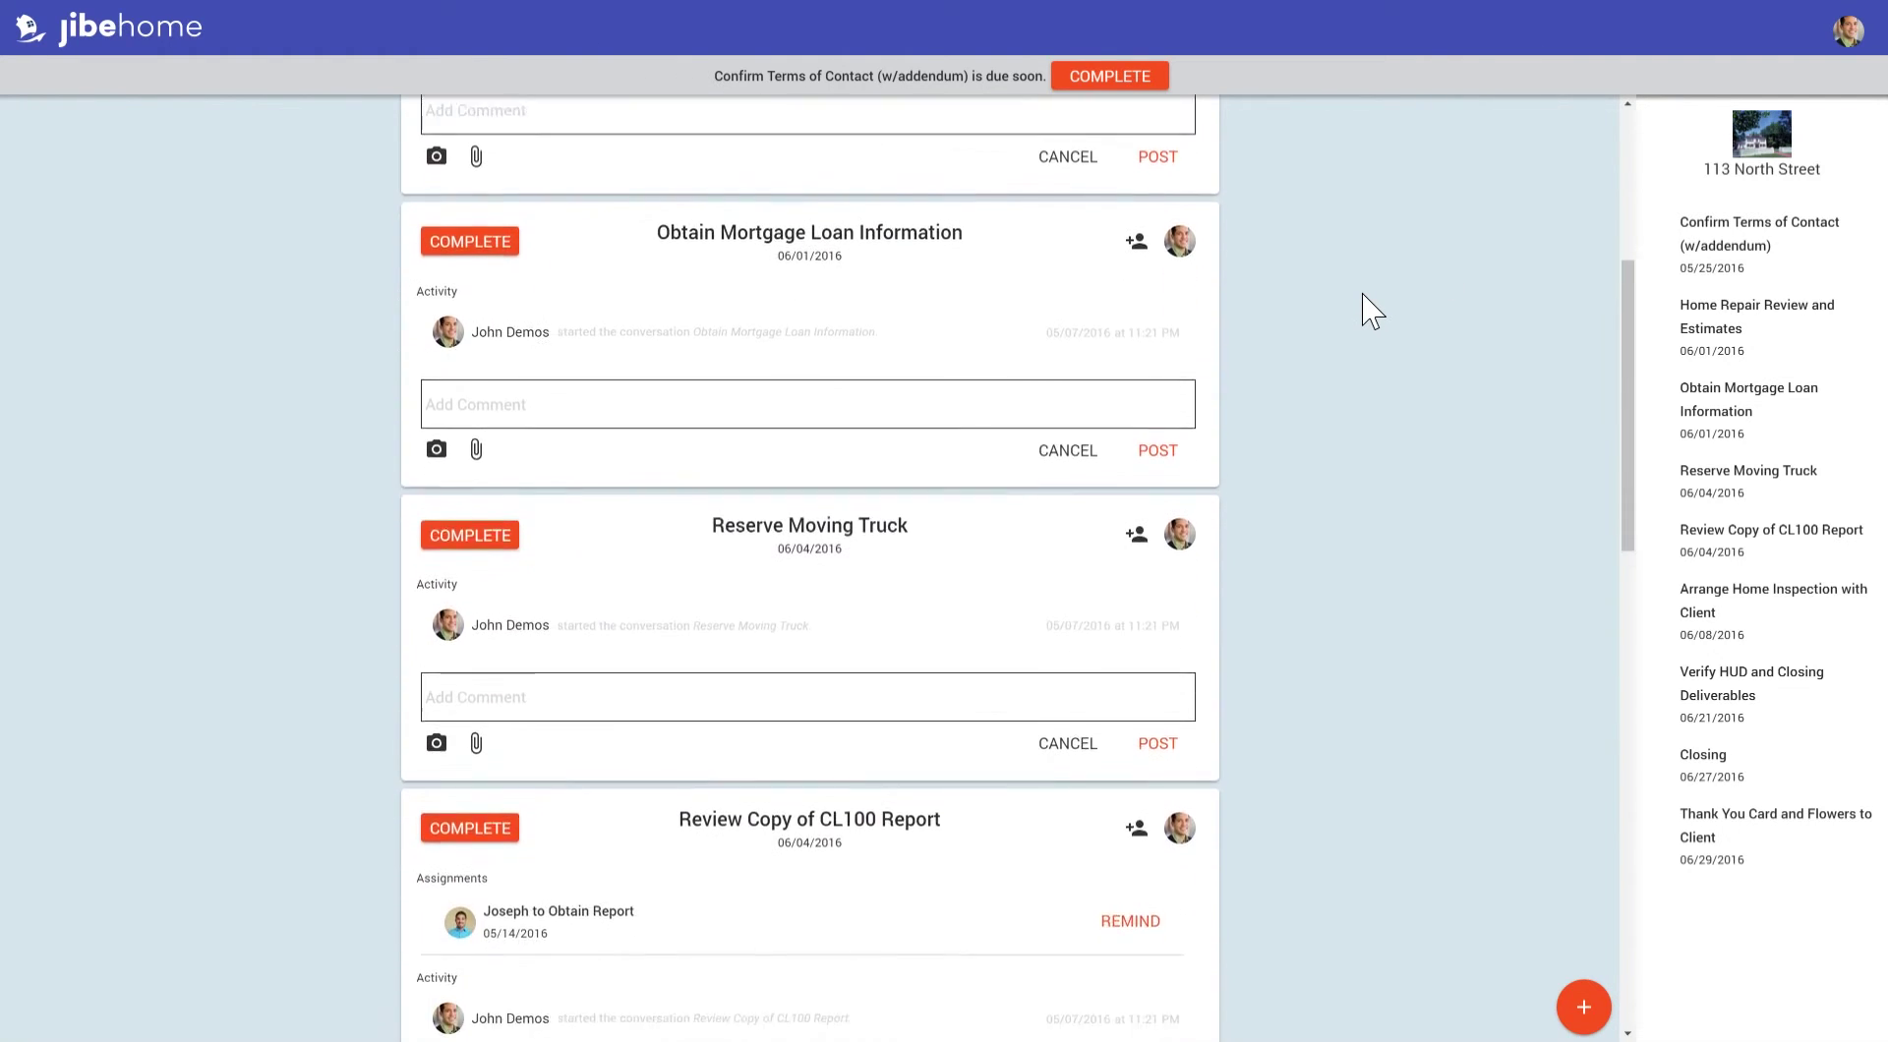
scroll(1372, 310, "down", 6)
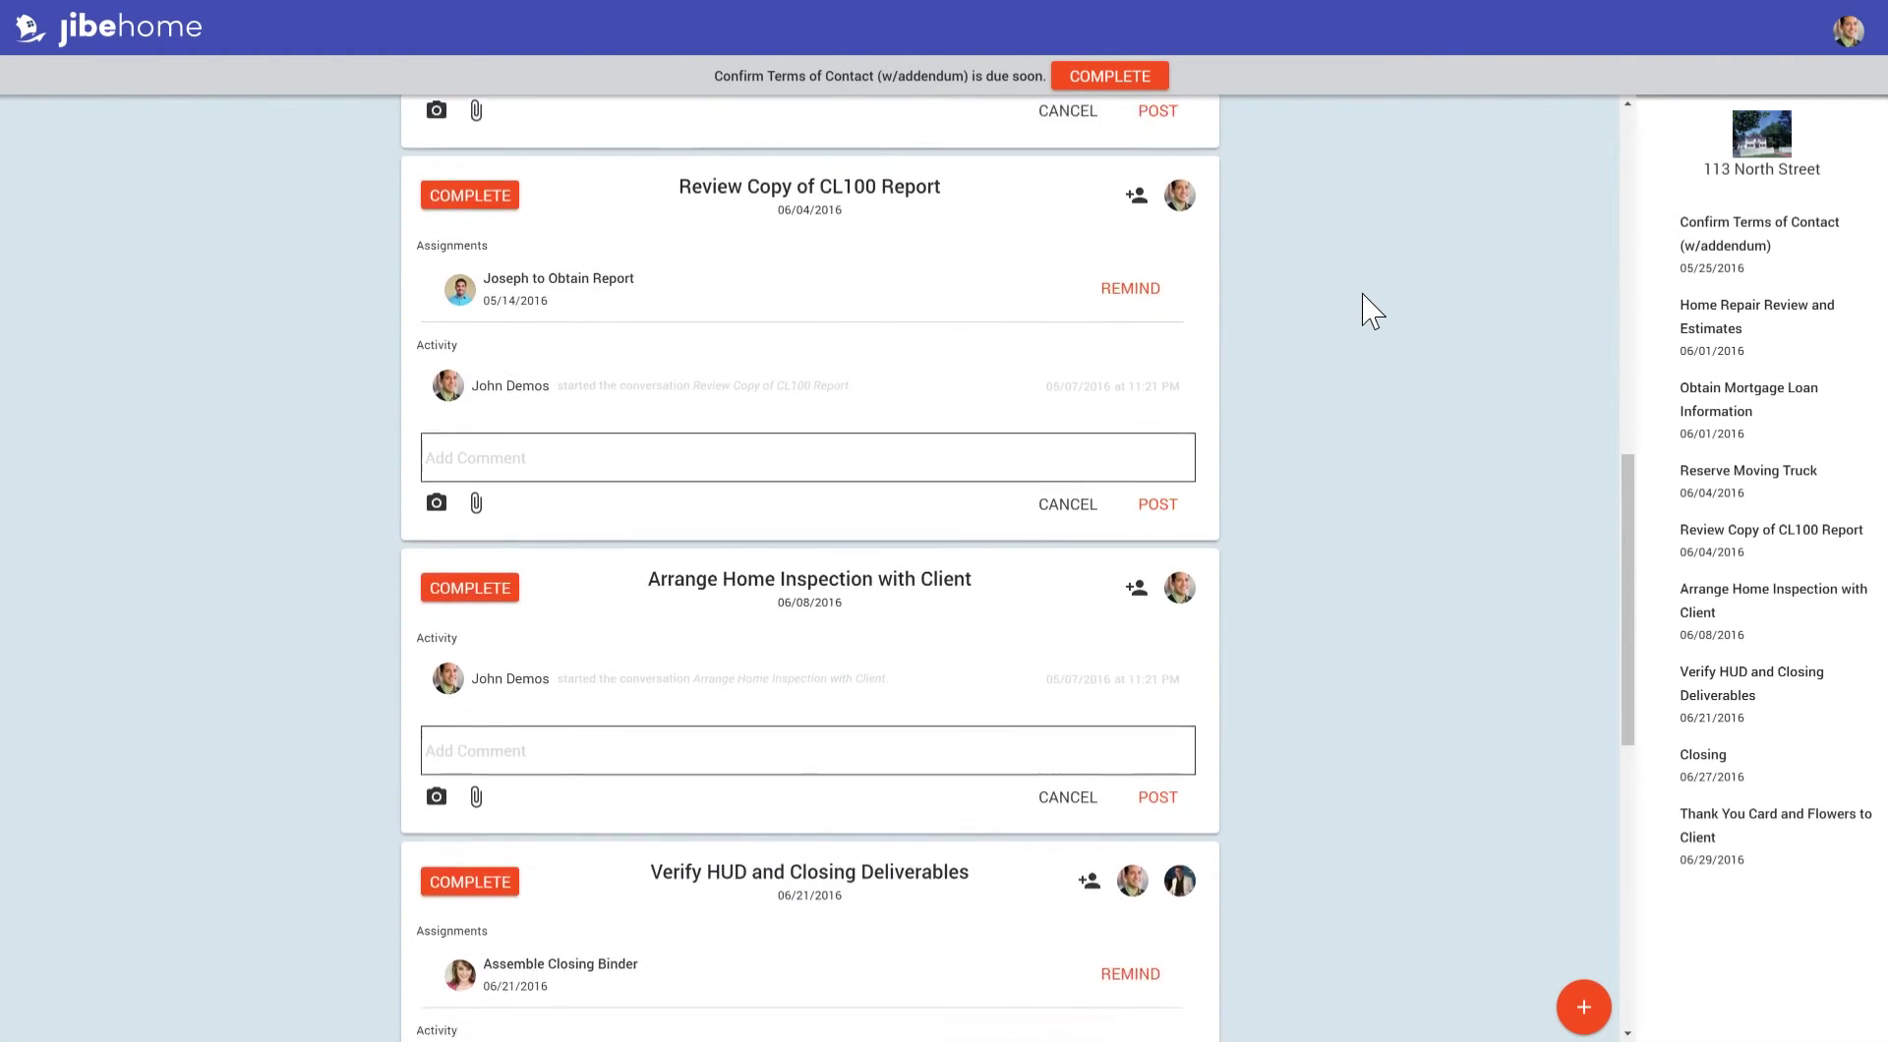
scroll(1372, 311, "down", 6)
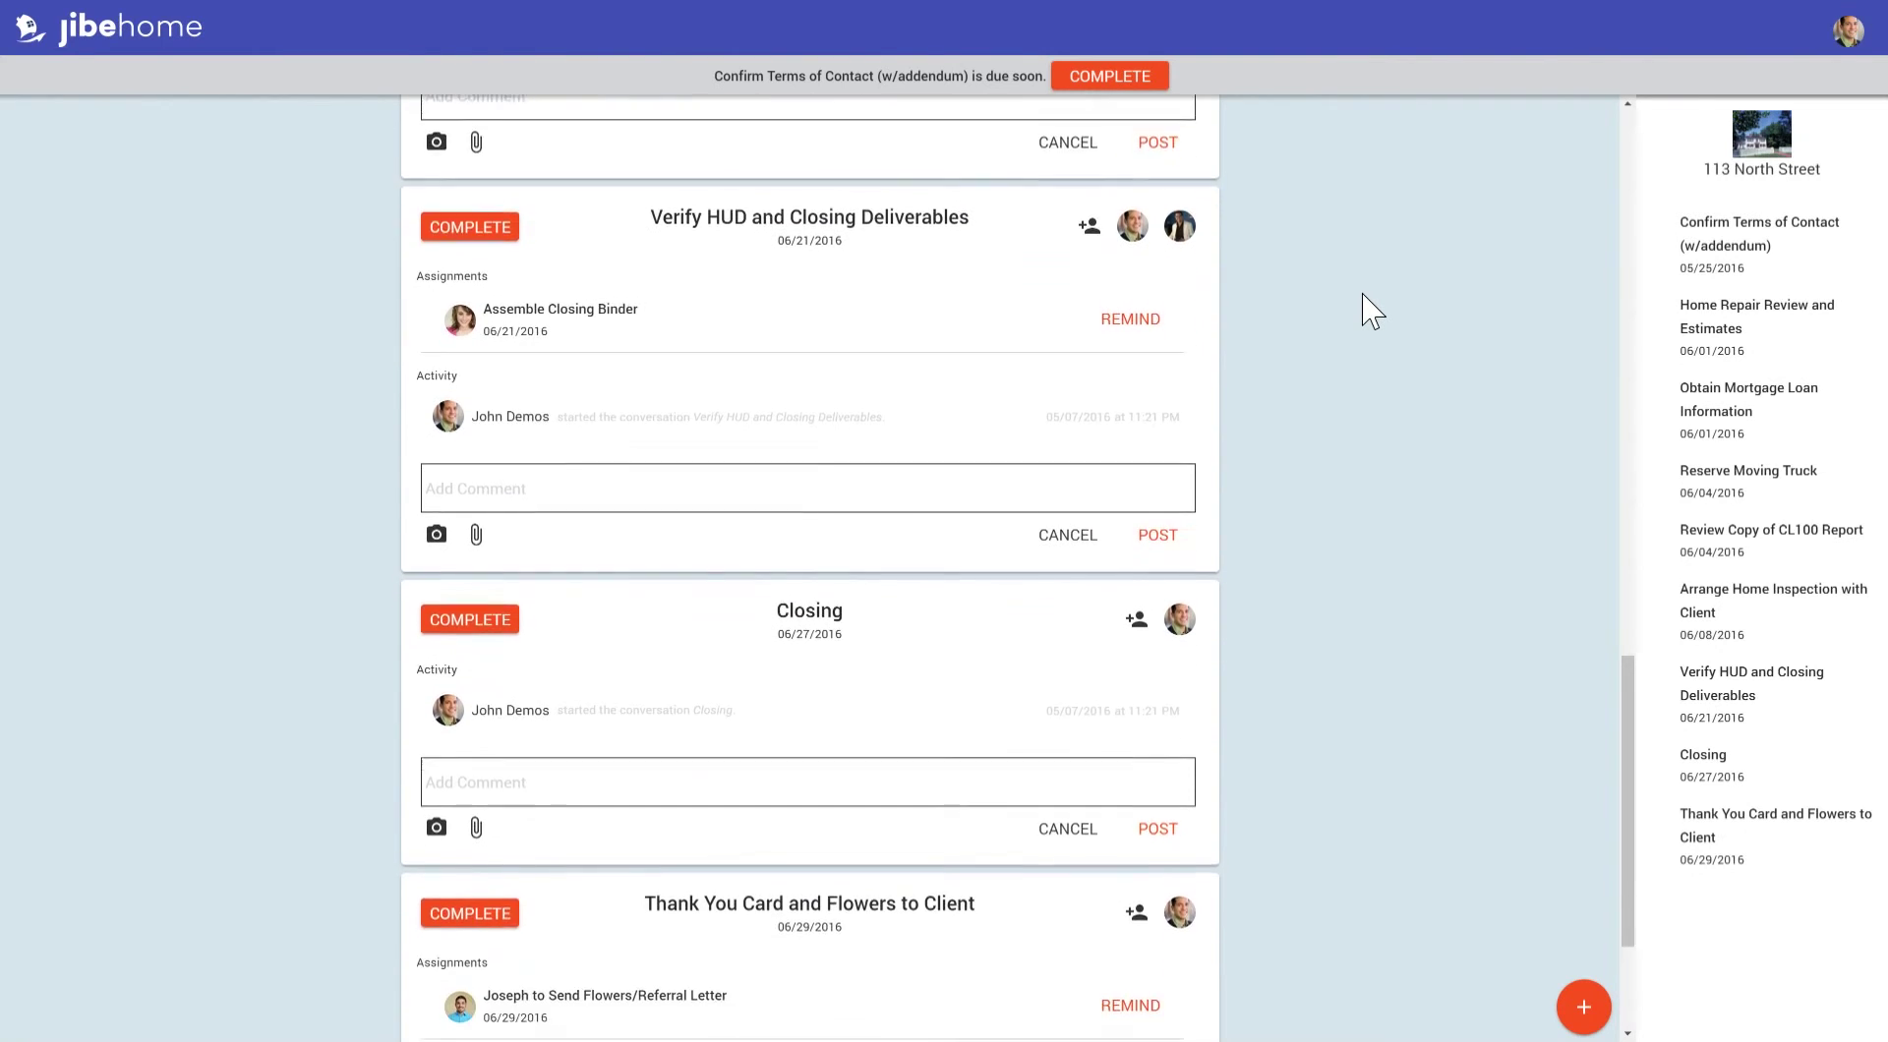
scroll(1372, 311, "down", 3)
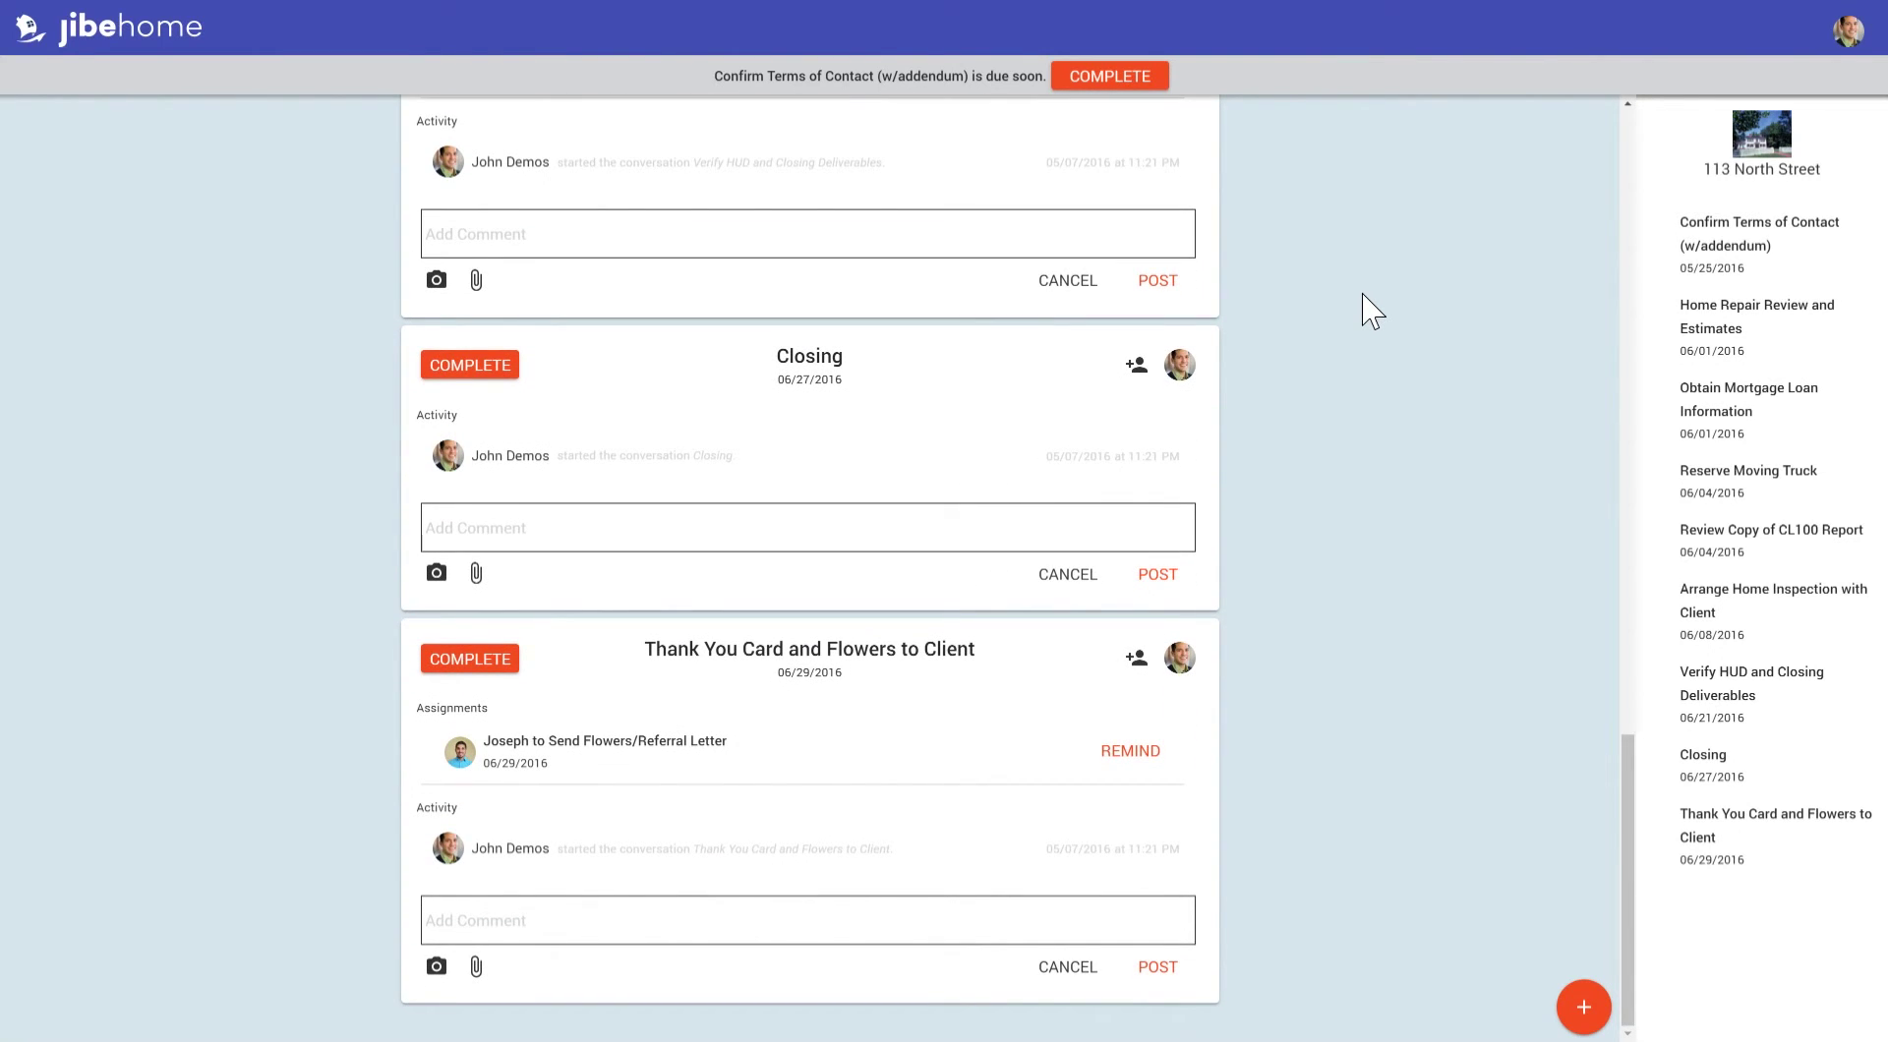
scroll(1372, 311, "up", 7)
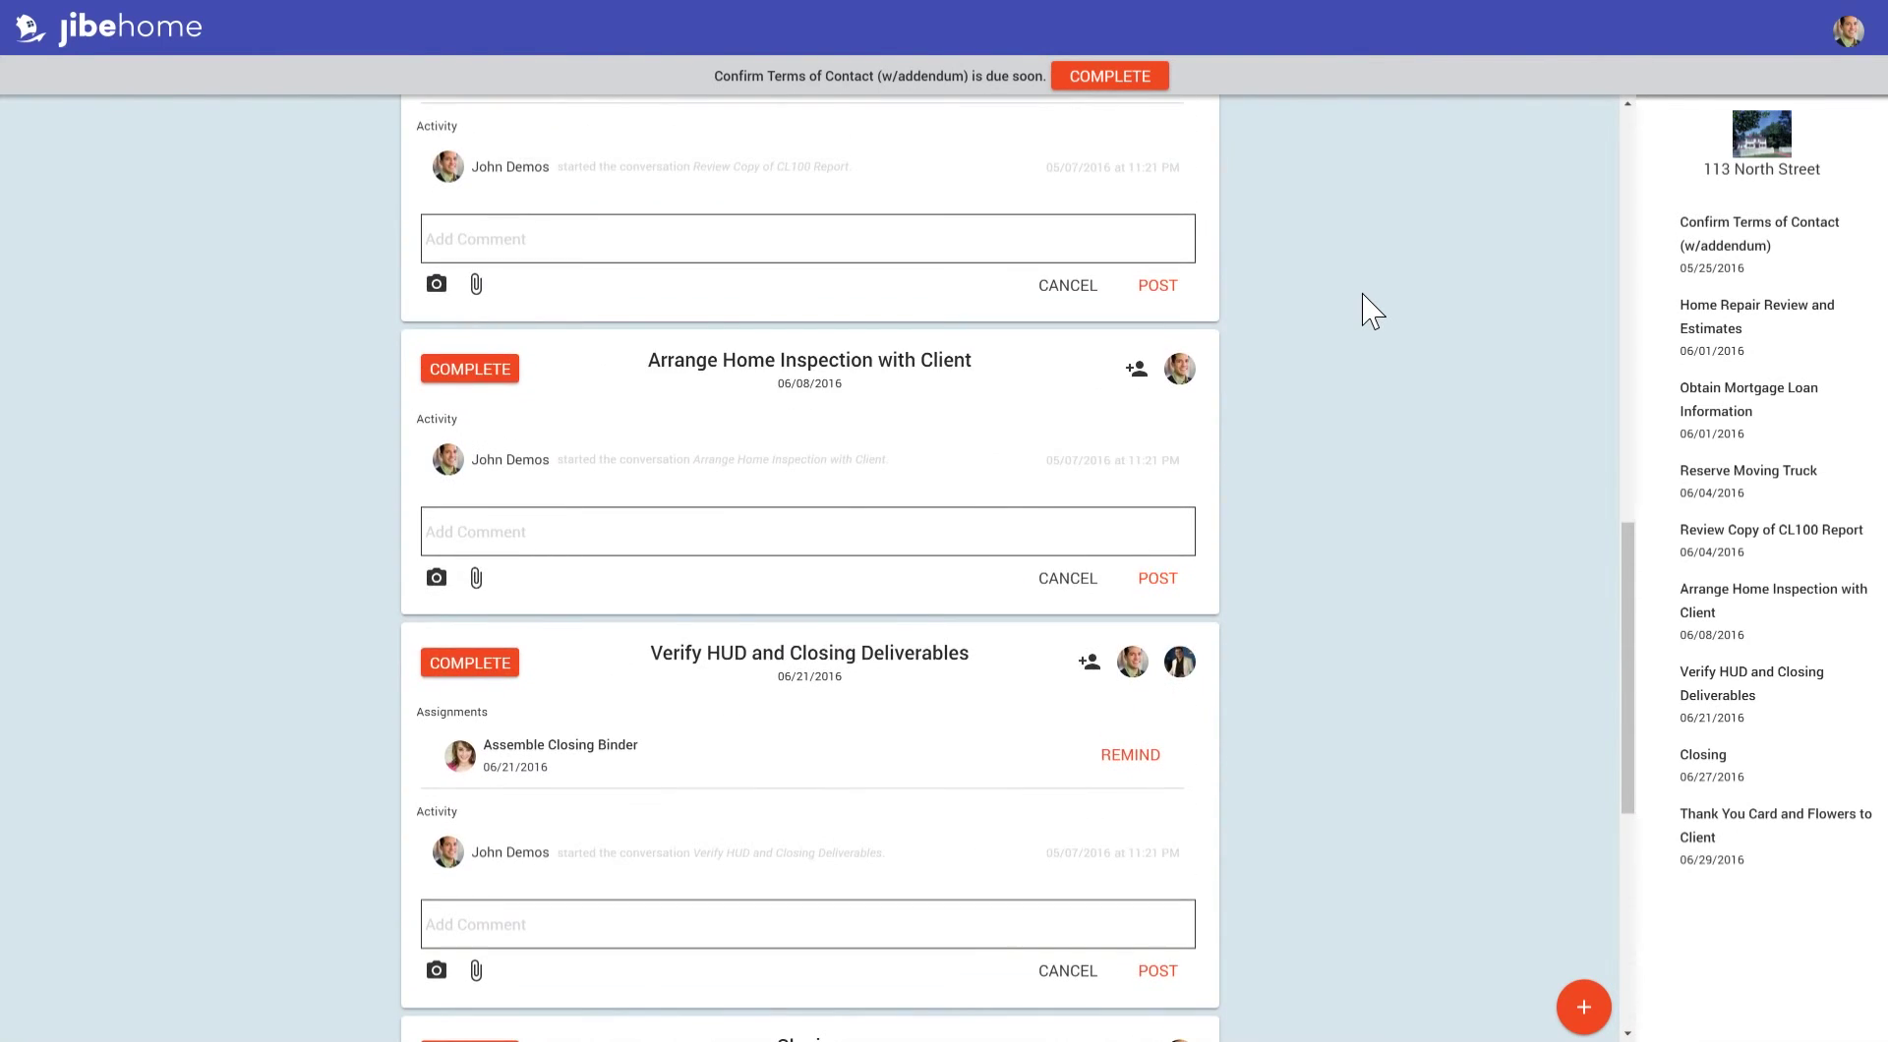
scroll(1372, 311, "up", 8)
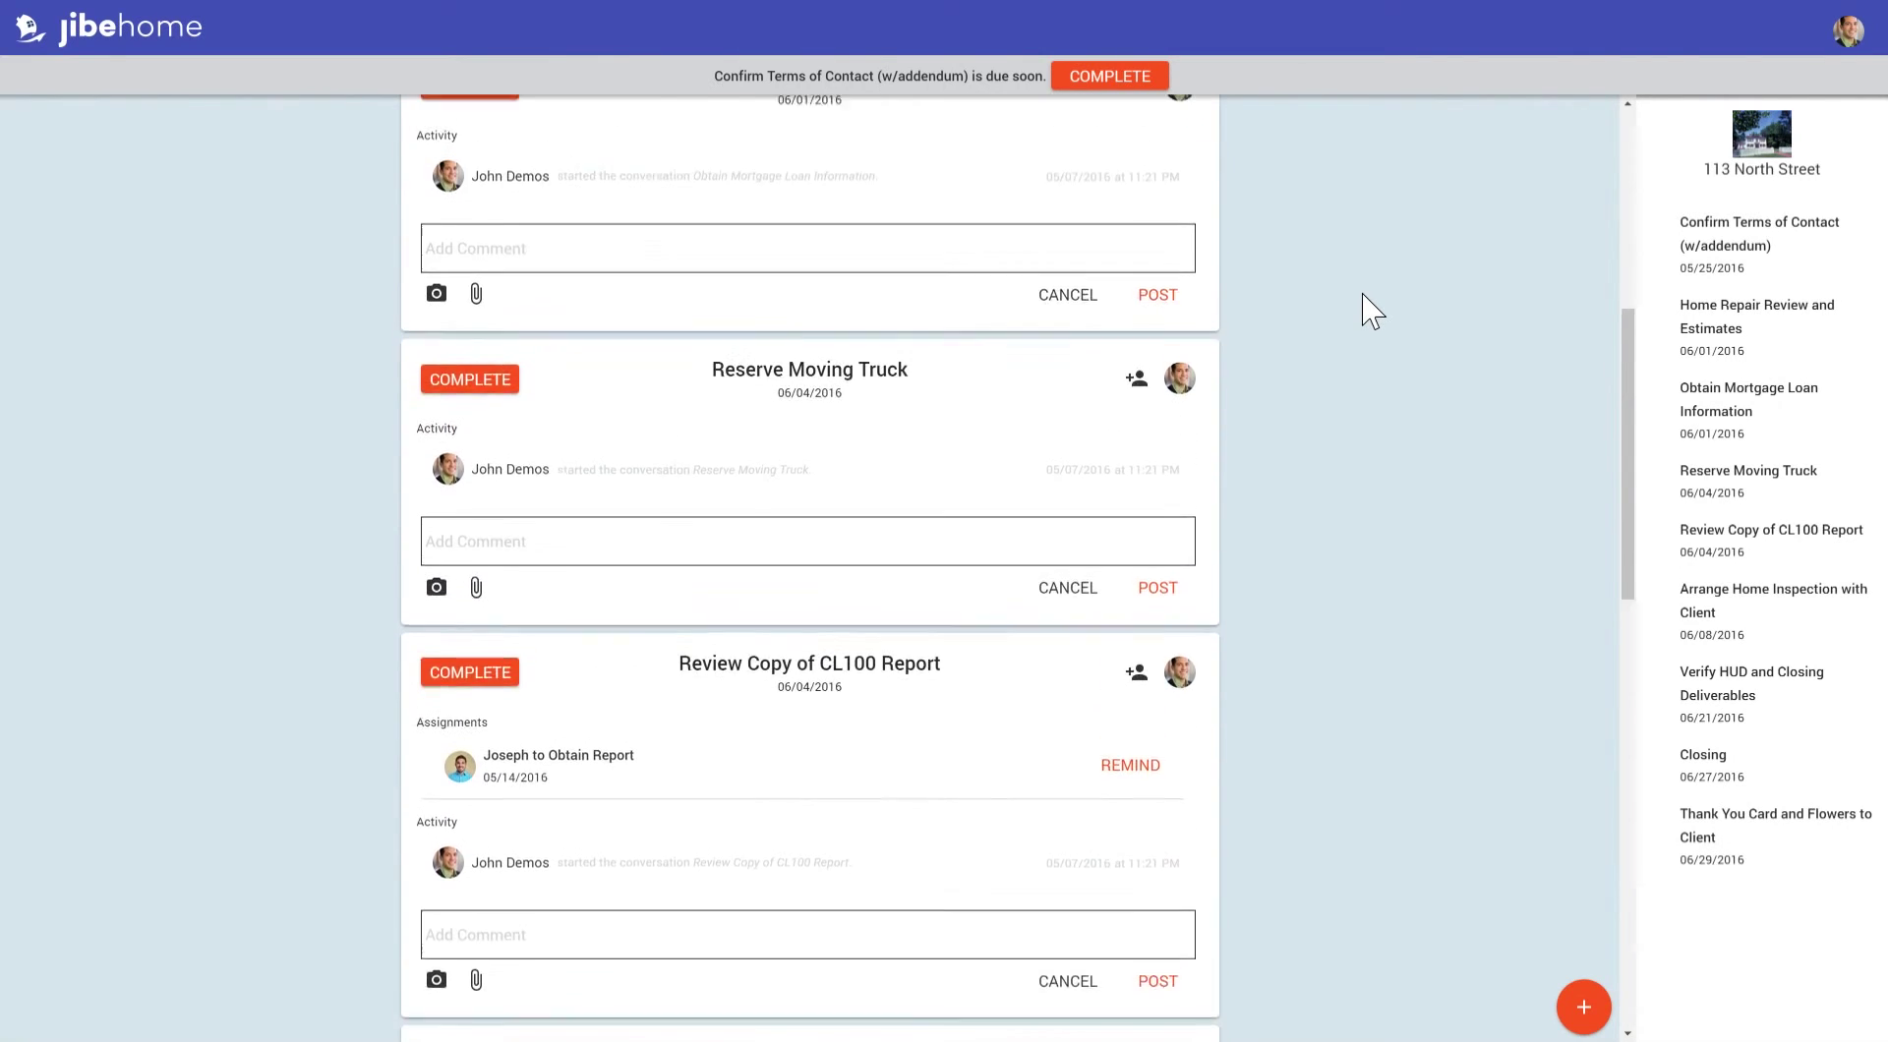
scroll(1372, 311, "up", 5)
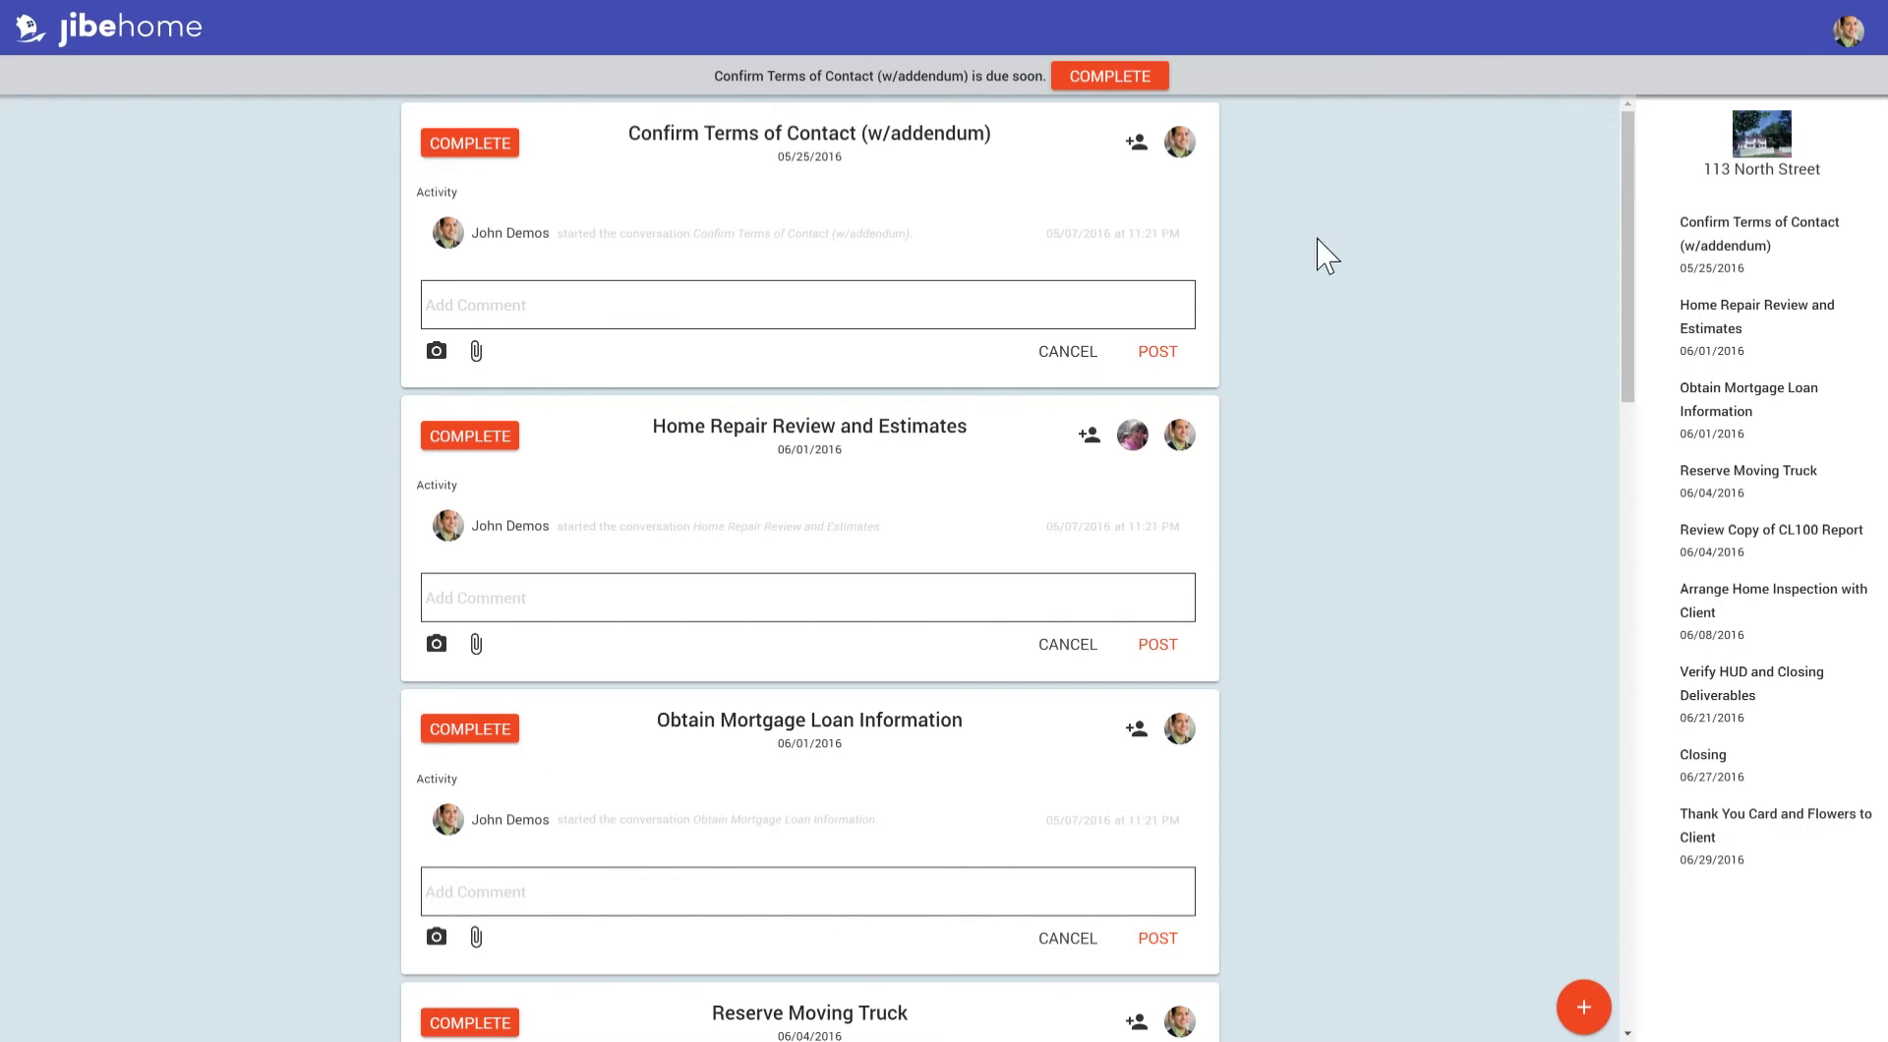
left_click(1156, 153)
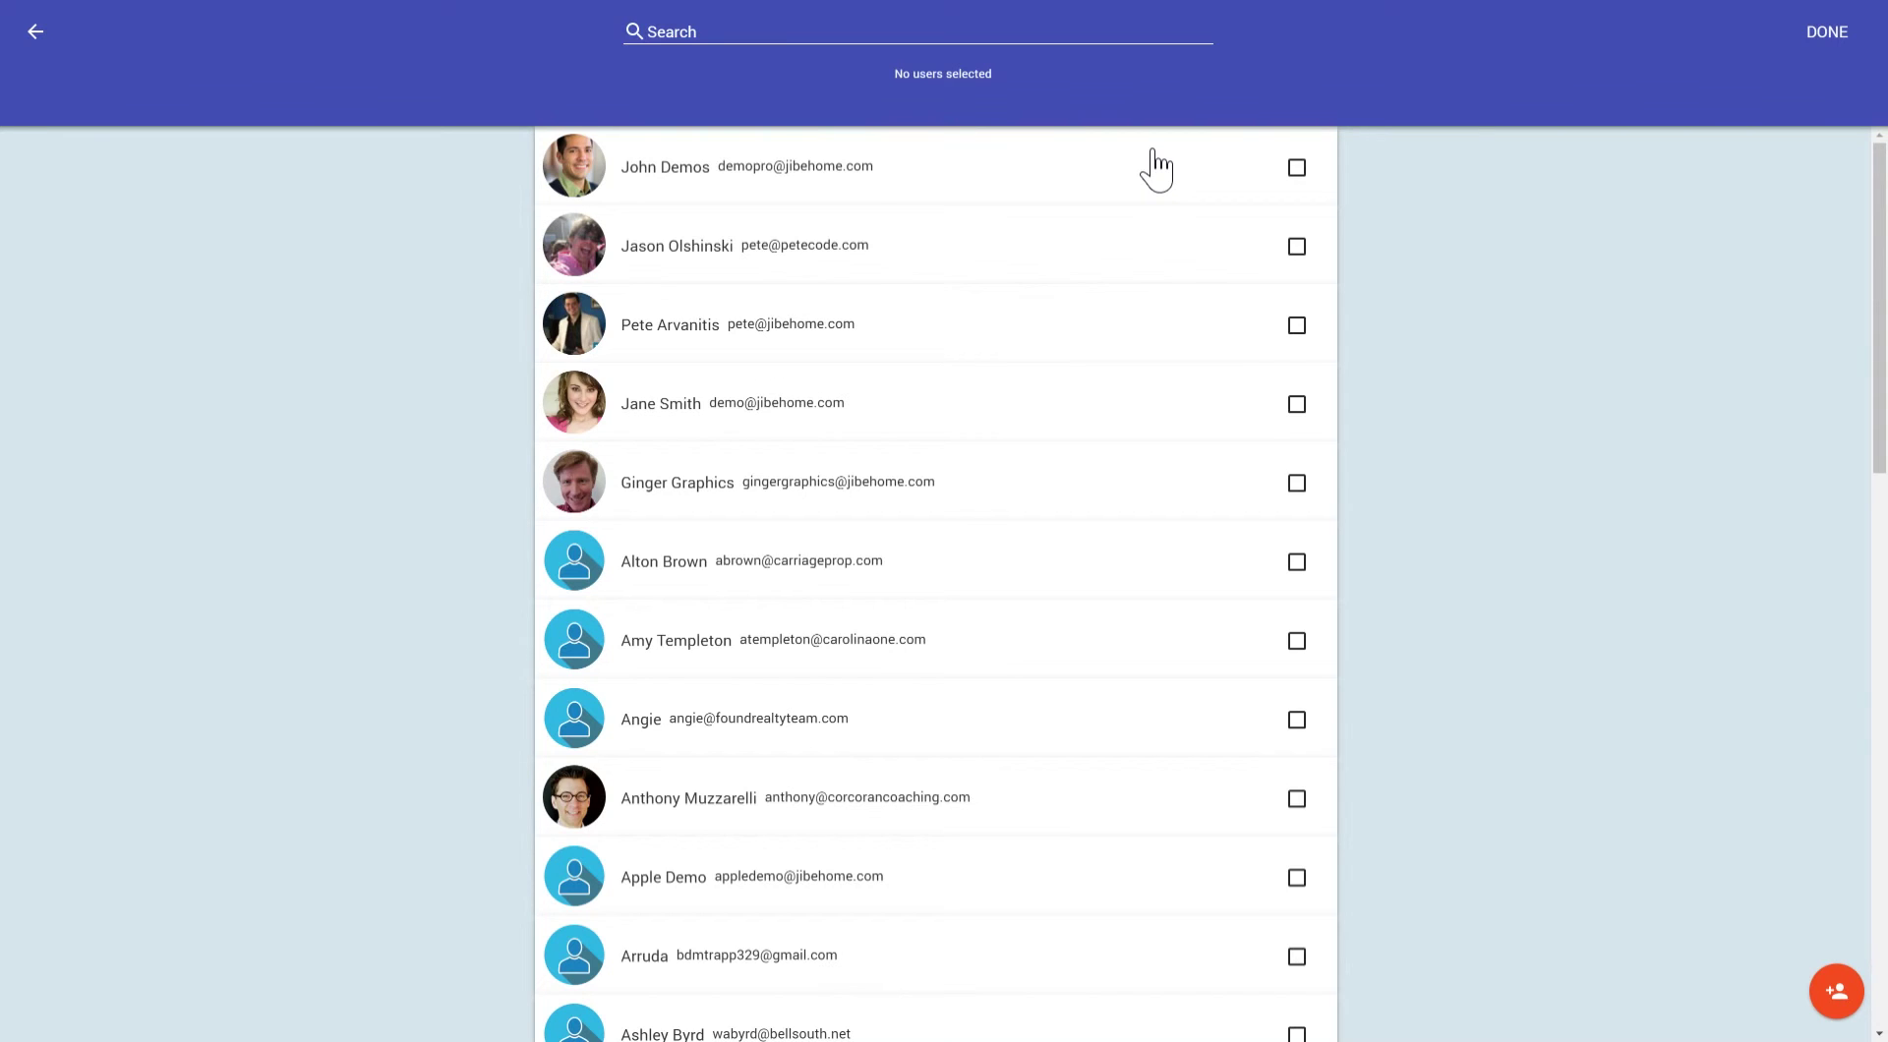
Tick one existing contact as a teammate and bring up the Invite User dialog.
left_click(1298, 325)
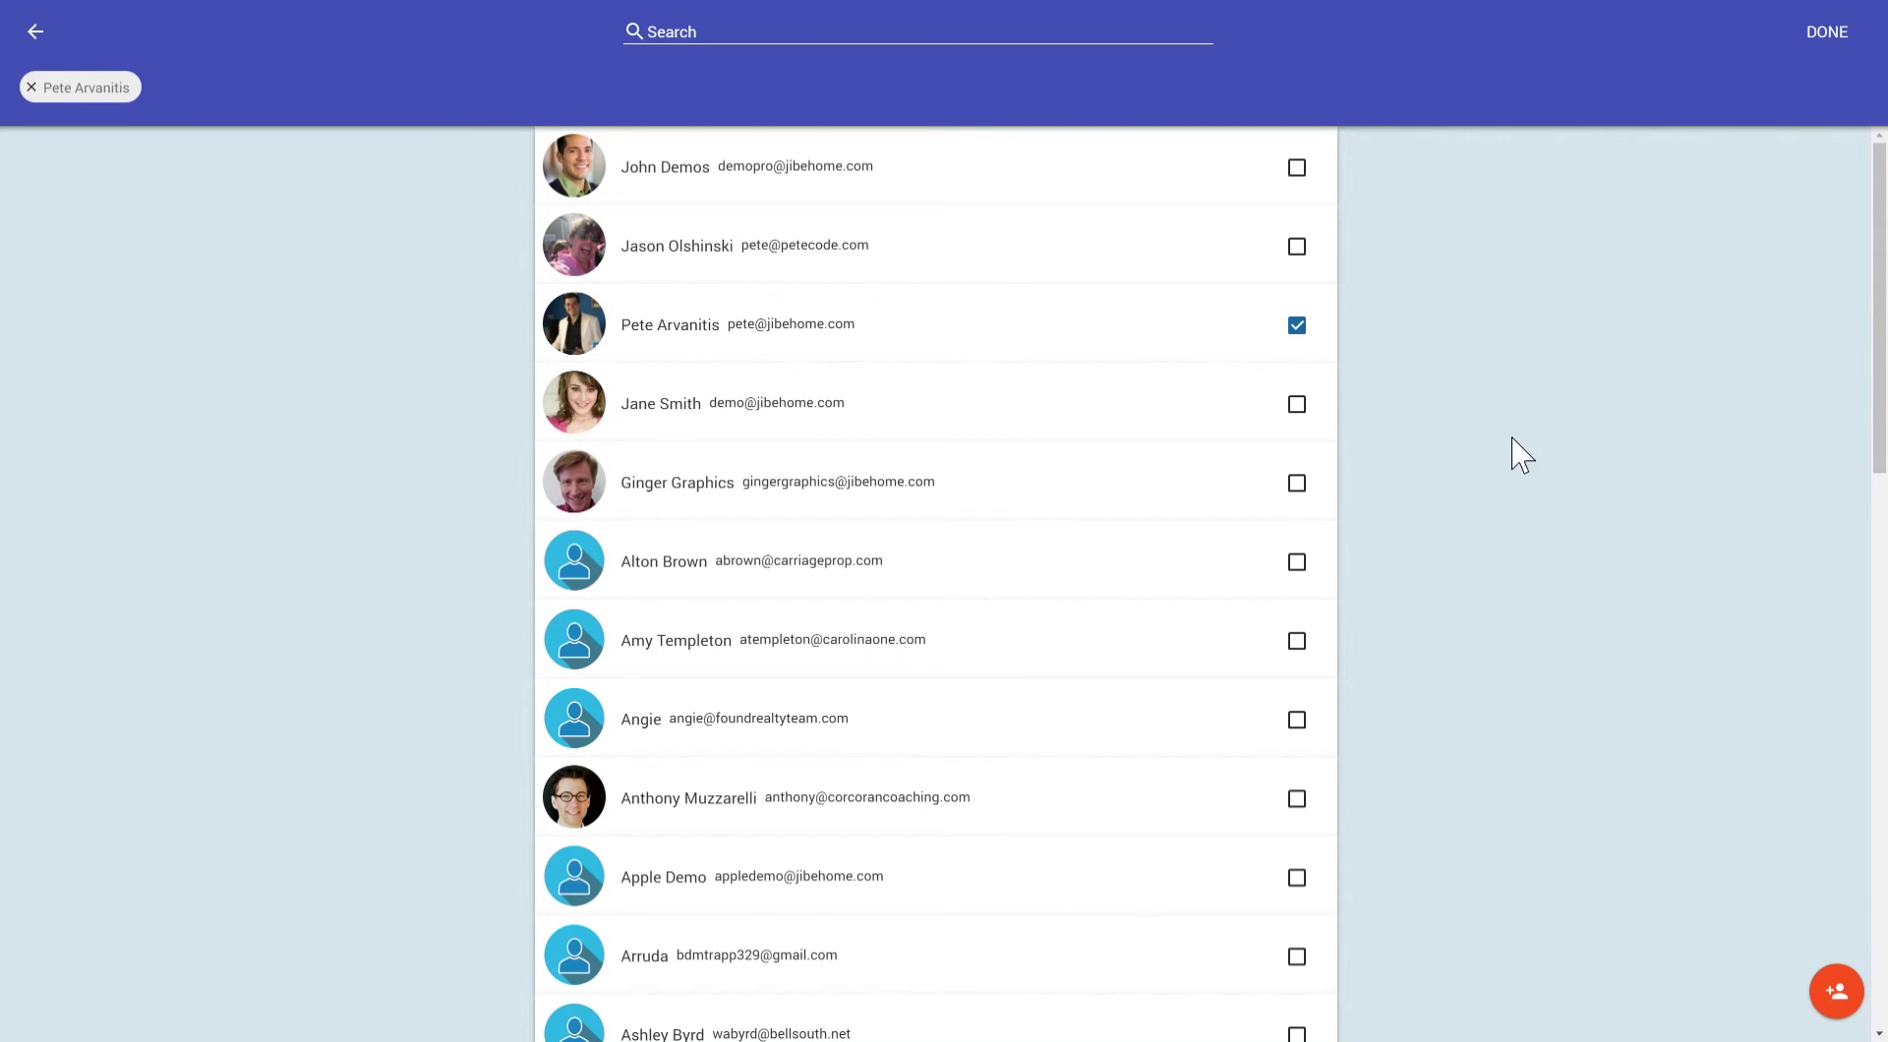
left_click(1835, 994)
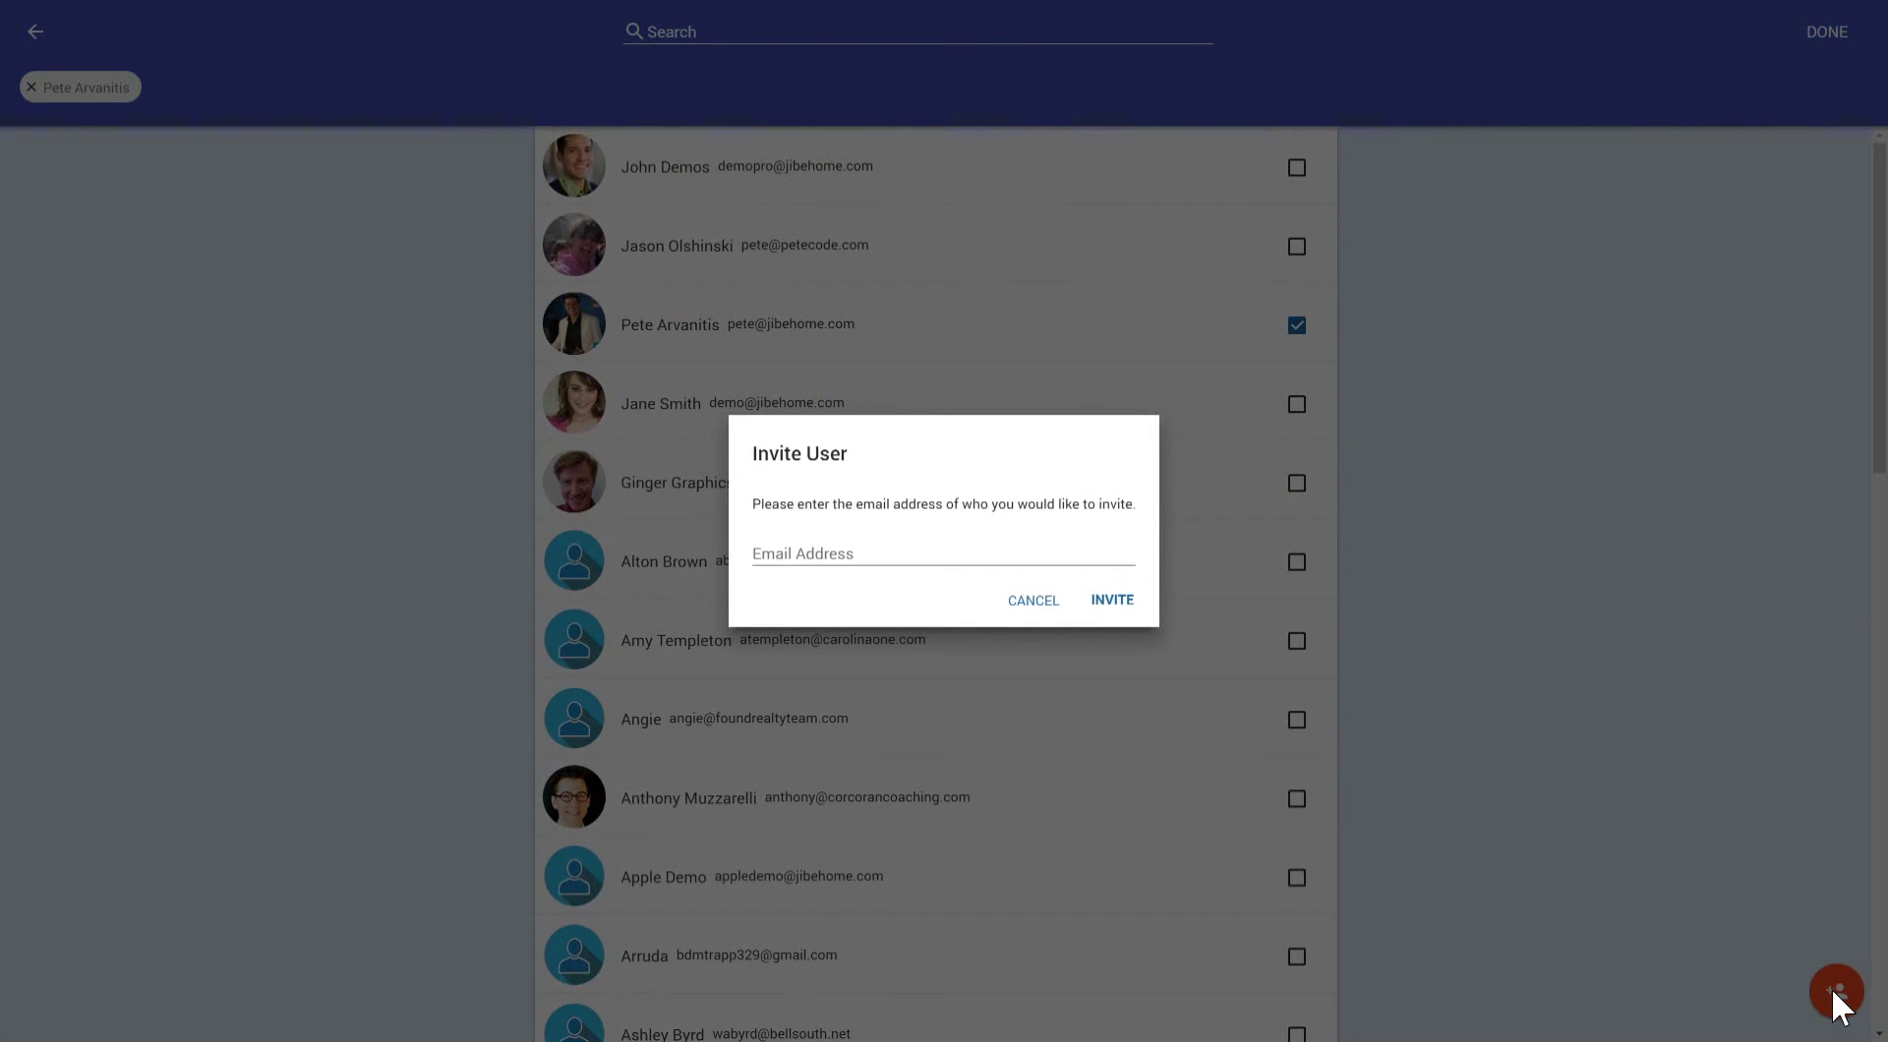
Invite a new user by entering their e-mail address.
left_click(1062, 563)
type("a")
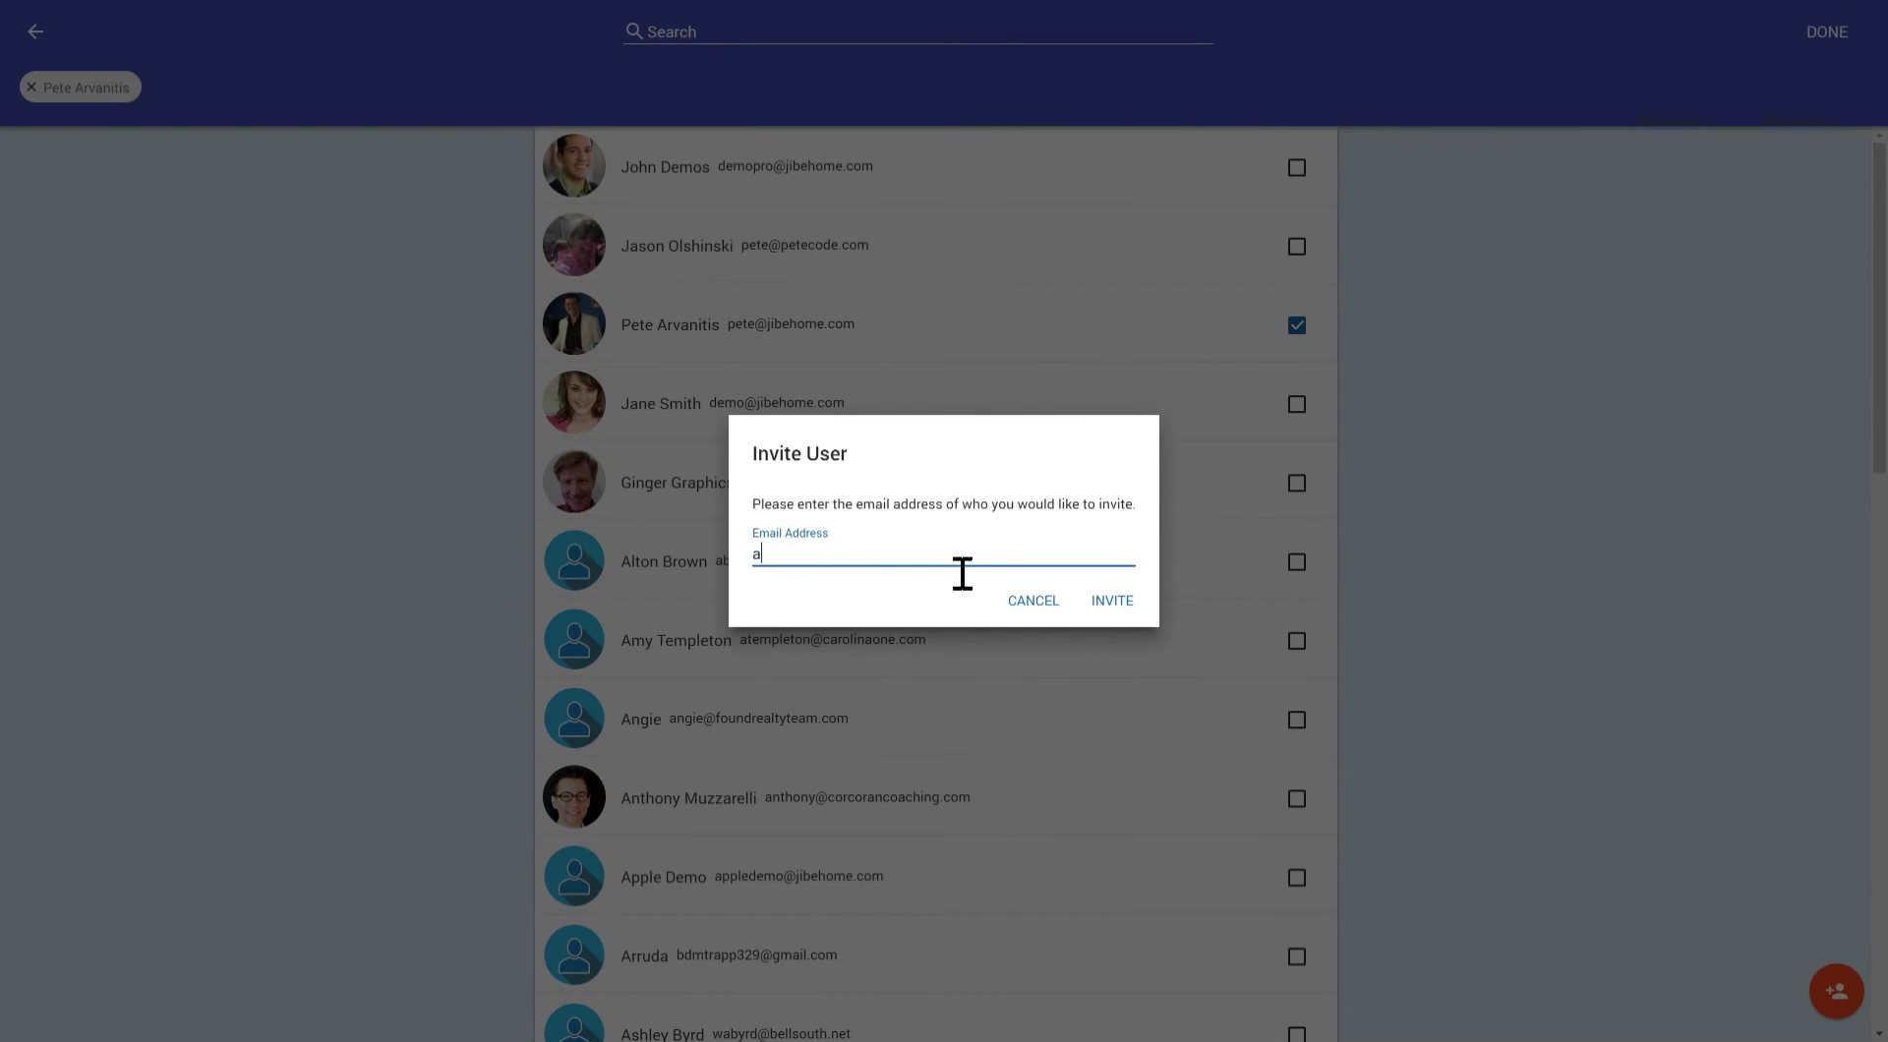
left_click(1115, 602)
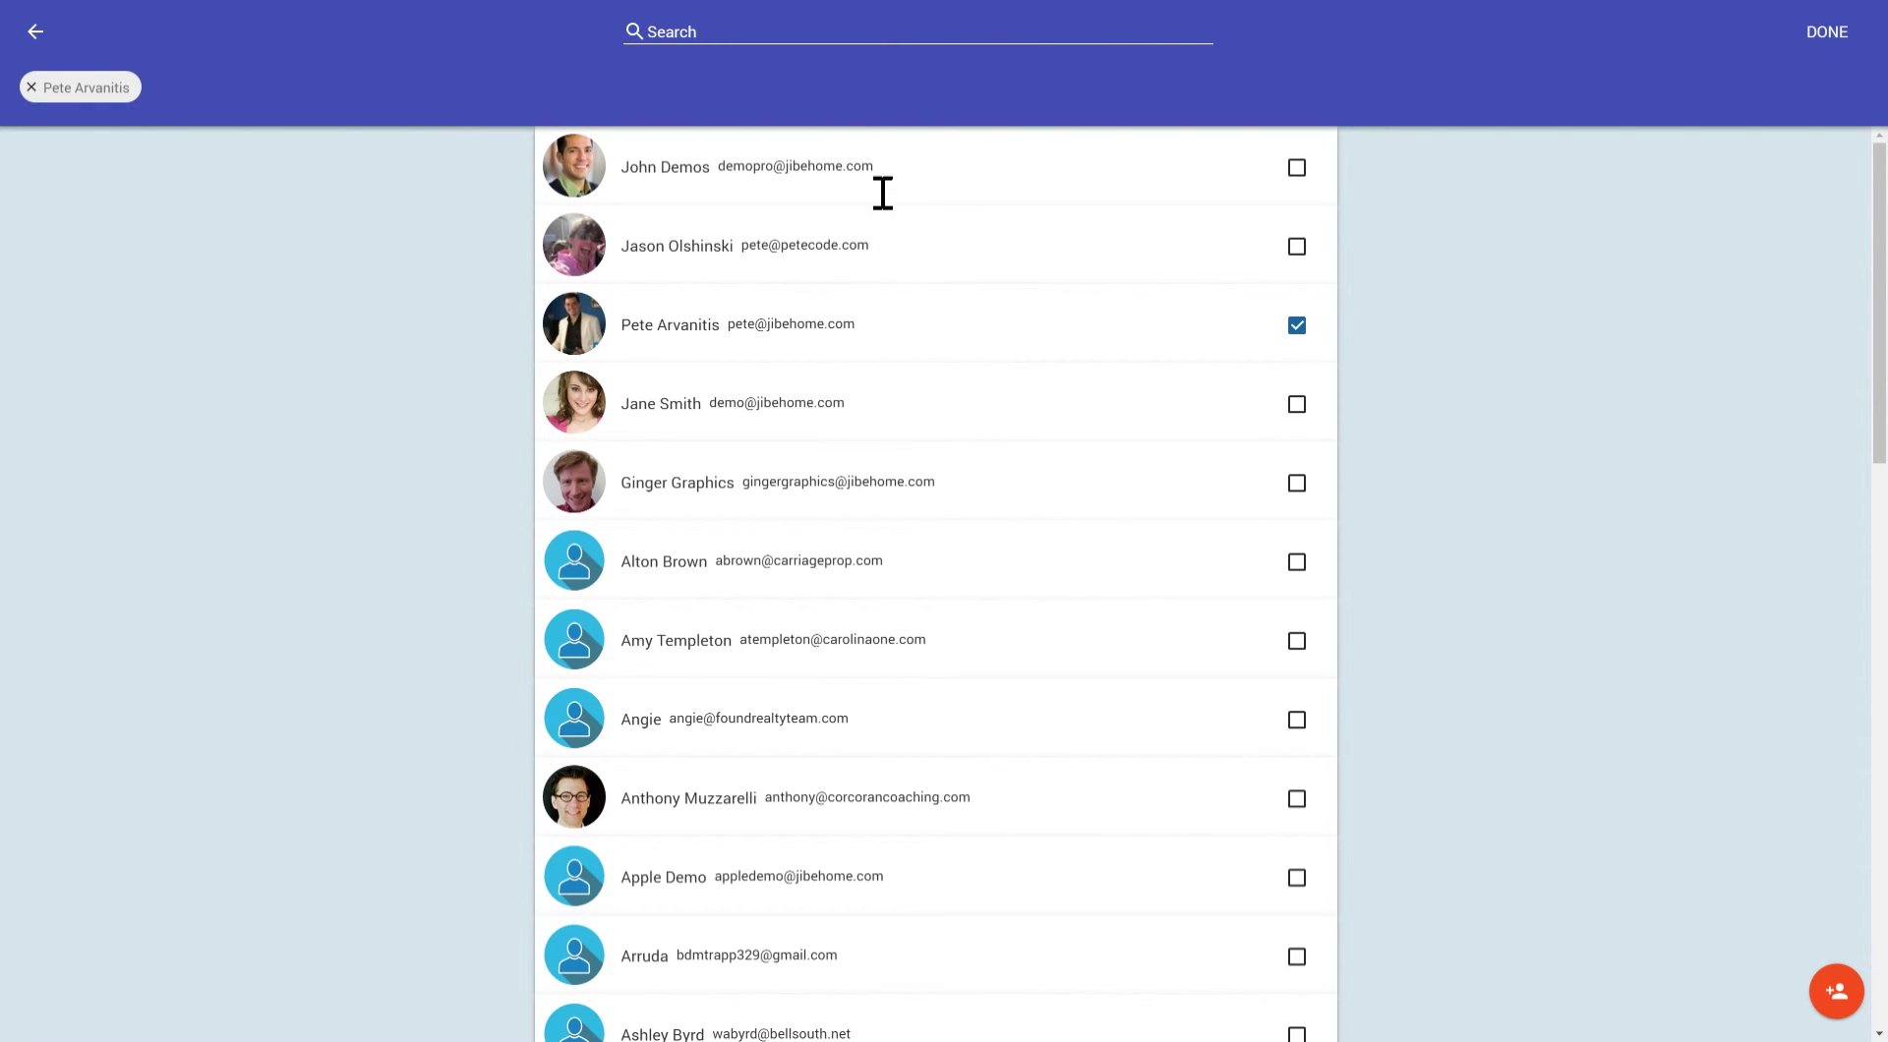
left_click(865, 50)
Search 'new', tick the invited user, and confirm both teammates for the task.
type("new")
left_click(909, 184)
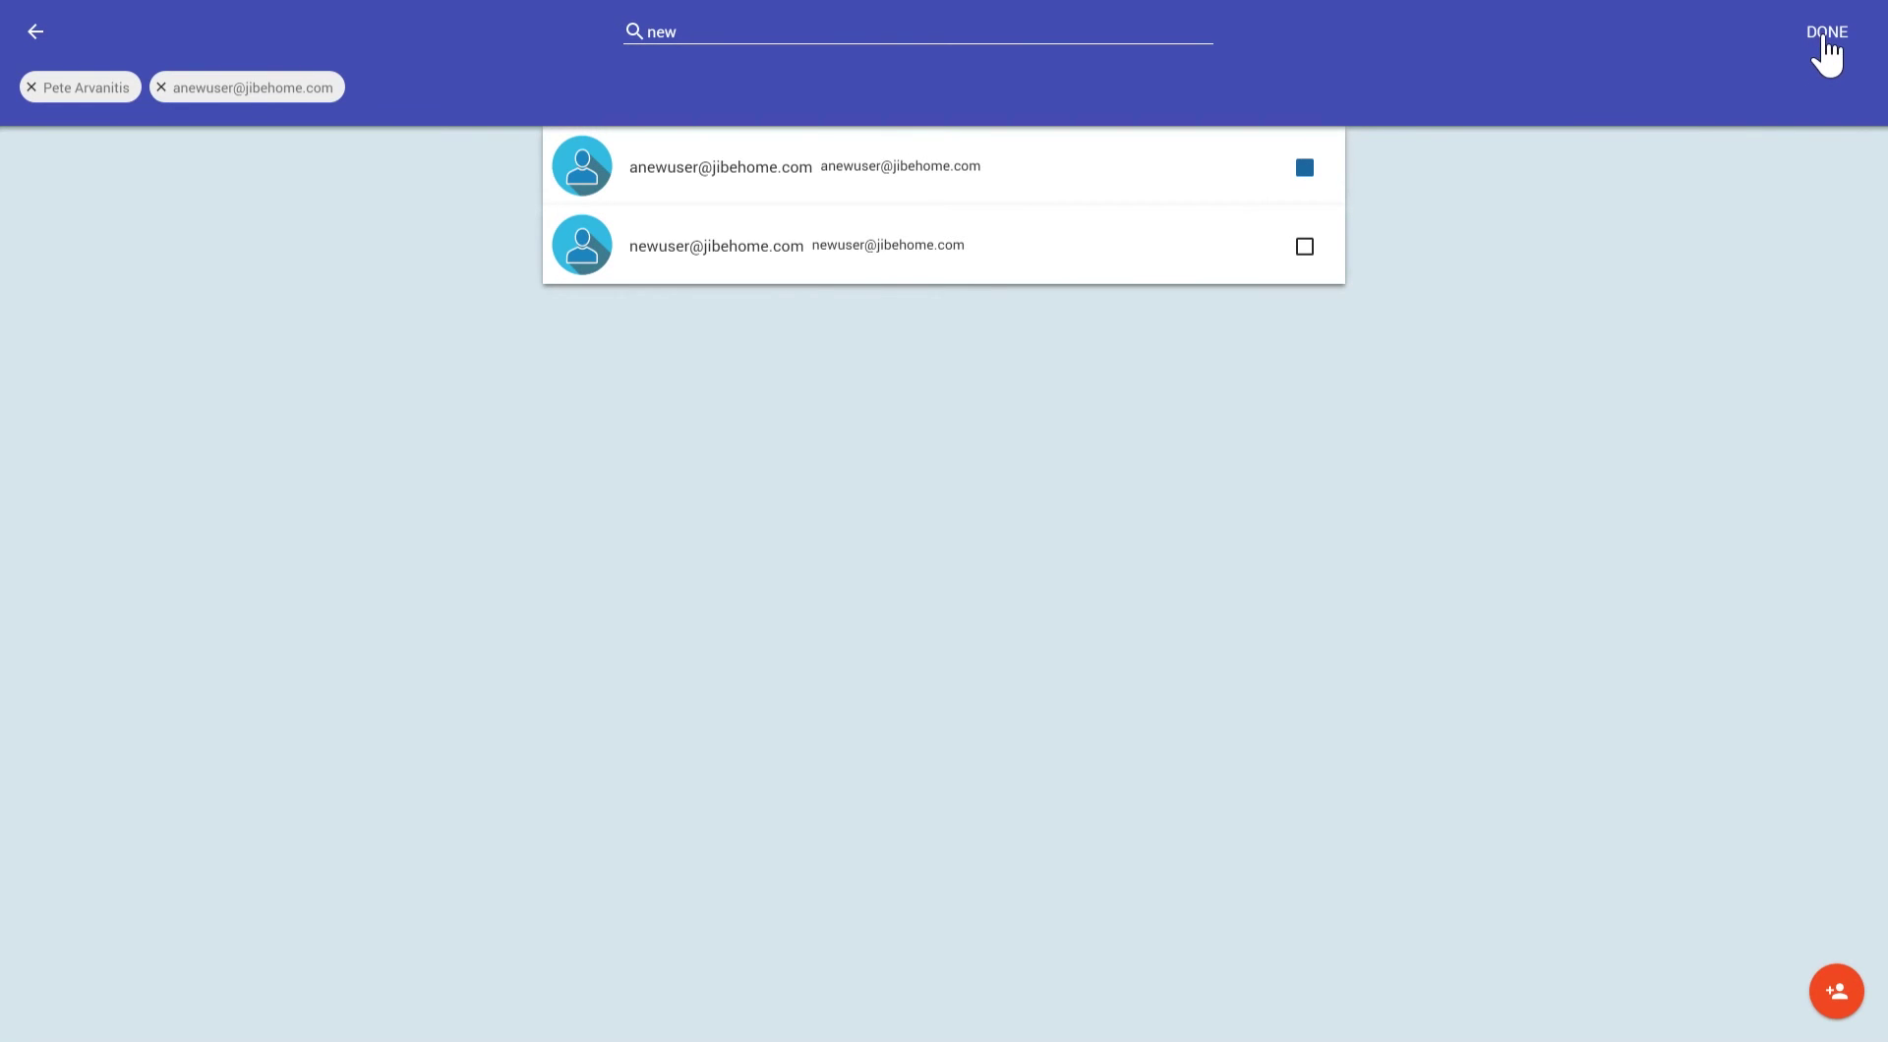
left_click(1826, 44)
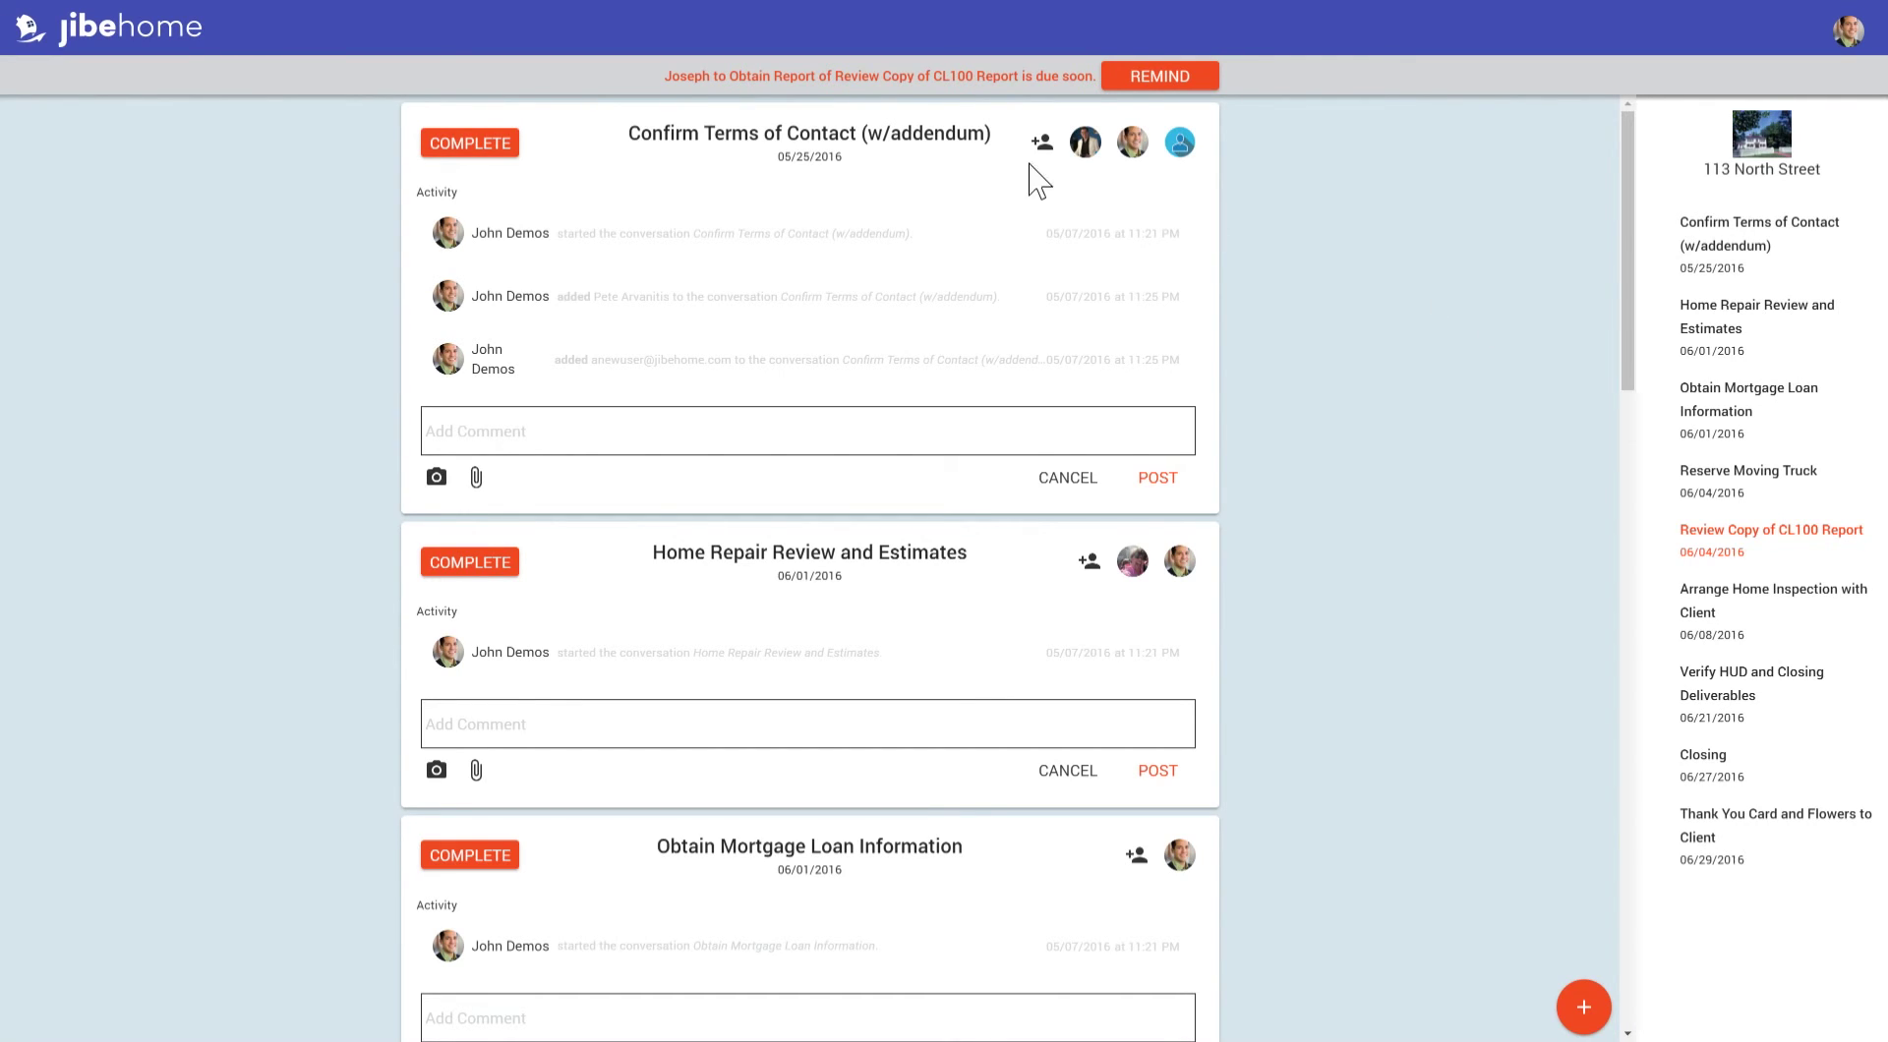
Complete Confirm Terms of Contact and send the Review Copy of CL100 Report reminder.
left_click(495, 144)
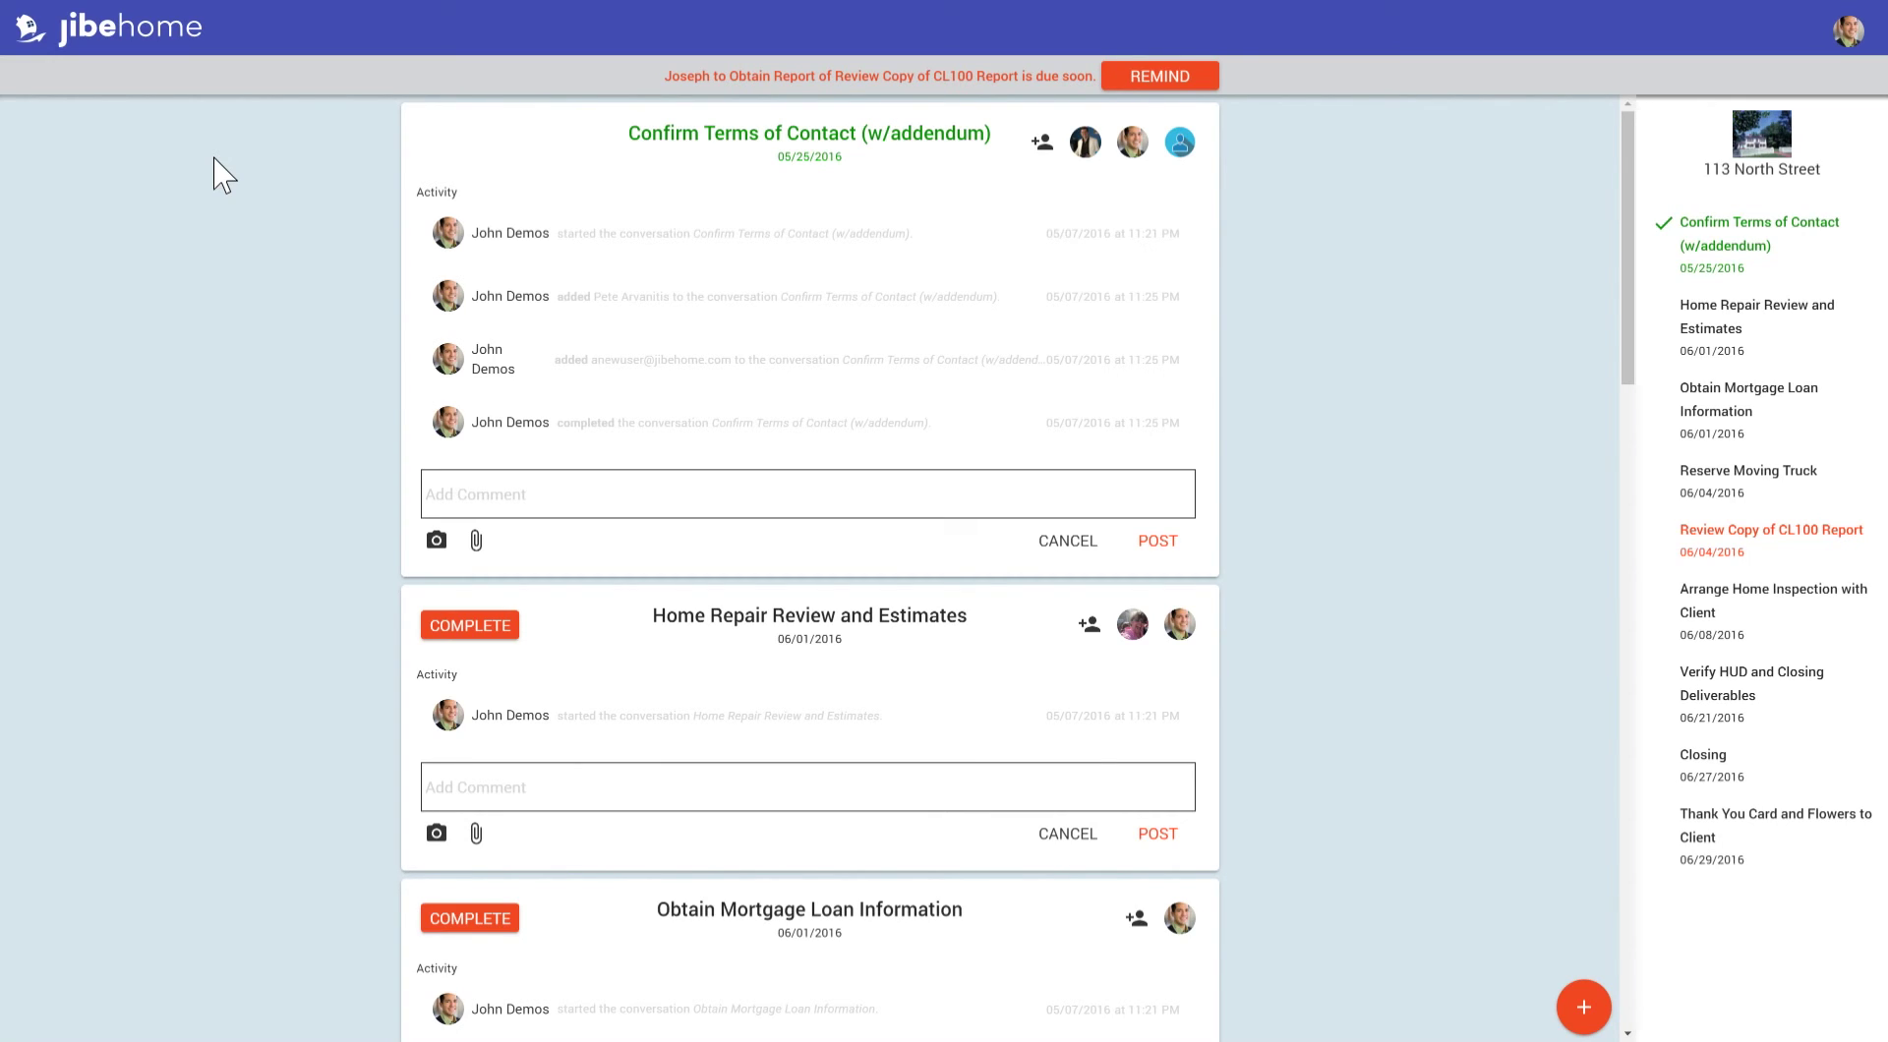
left_click(1151, 79)
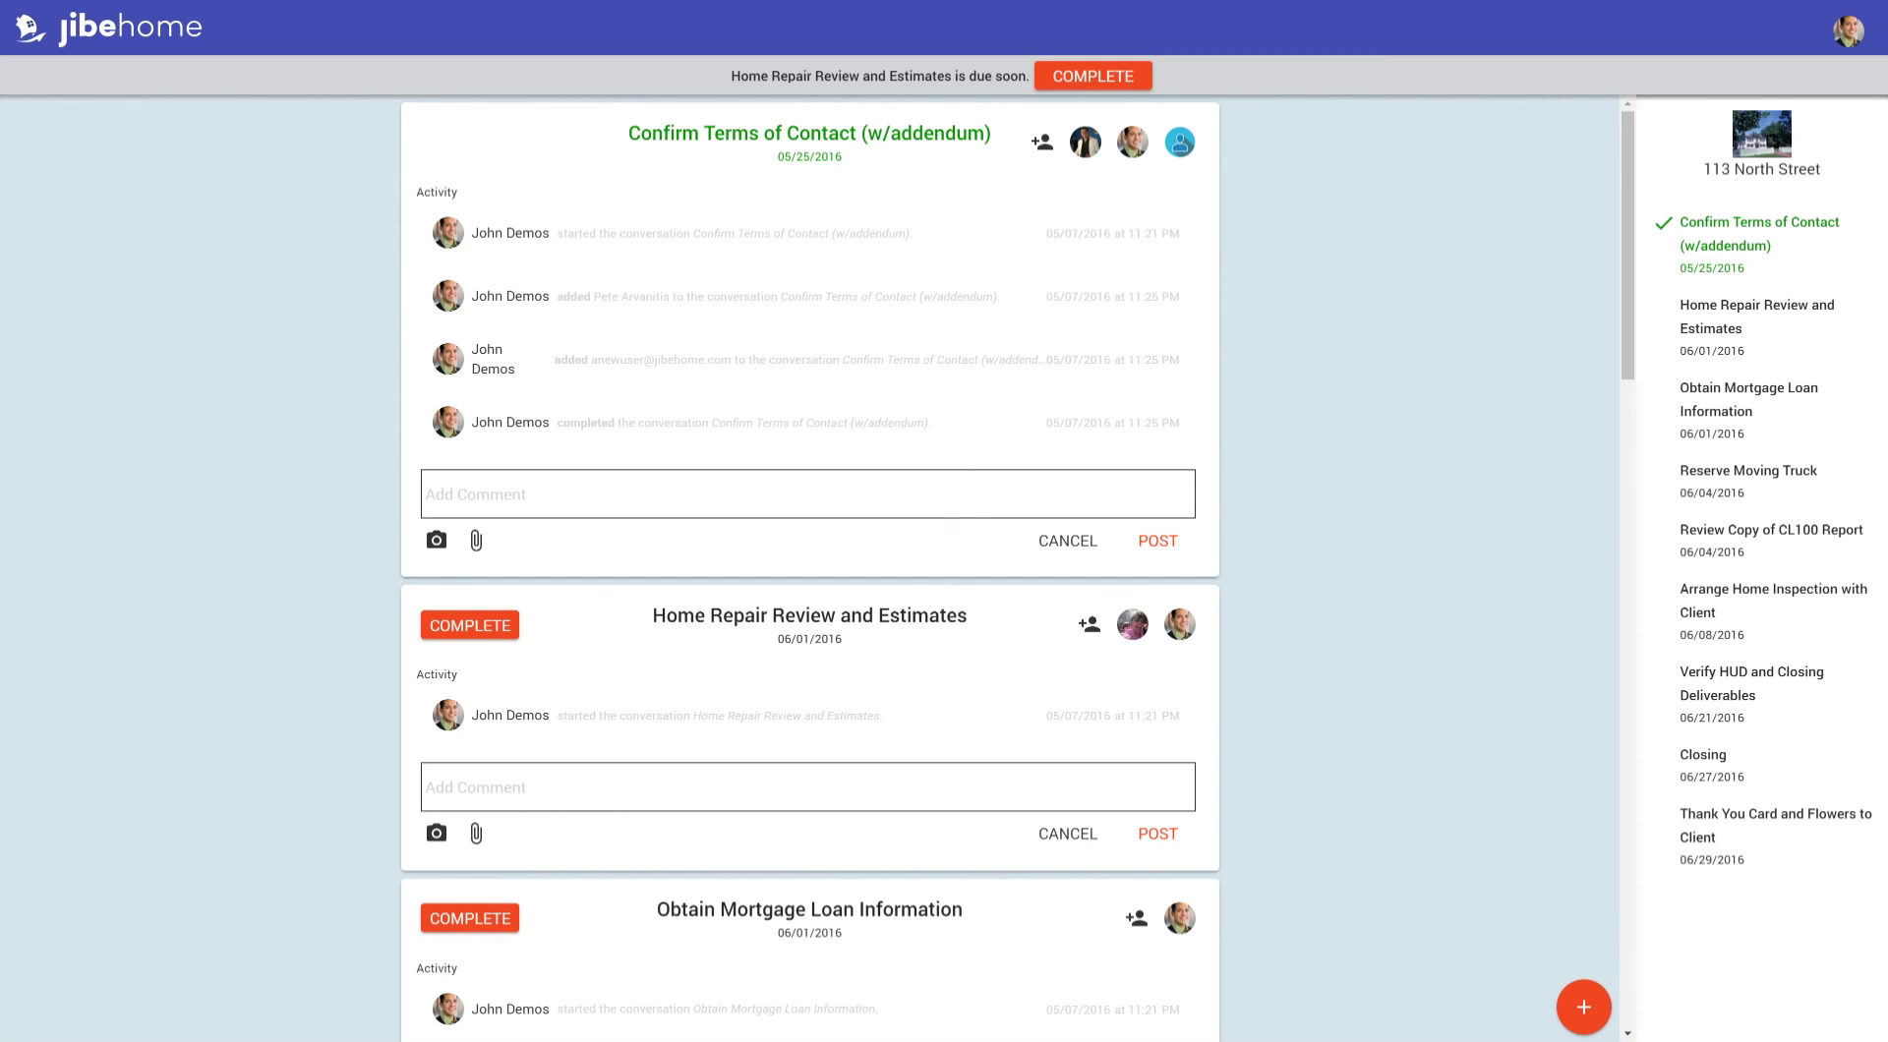
left_click(1582, 1008)
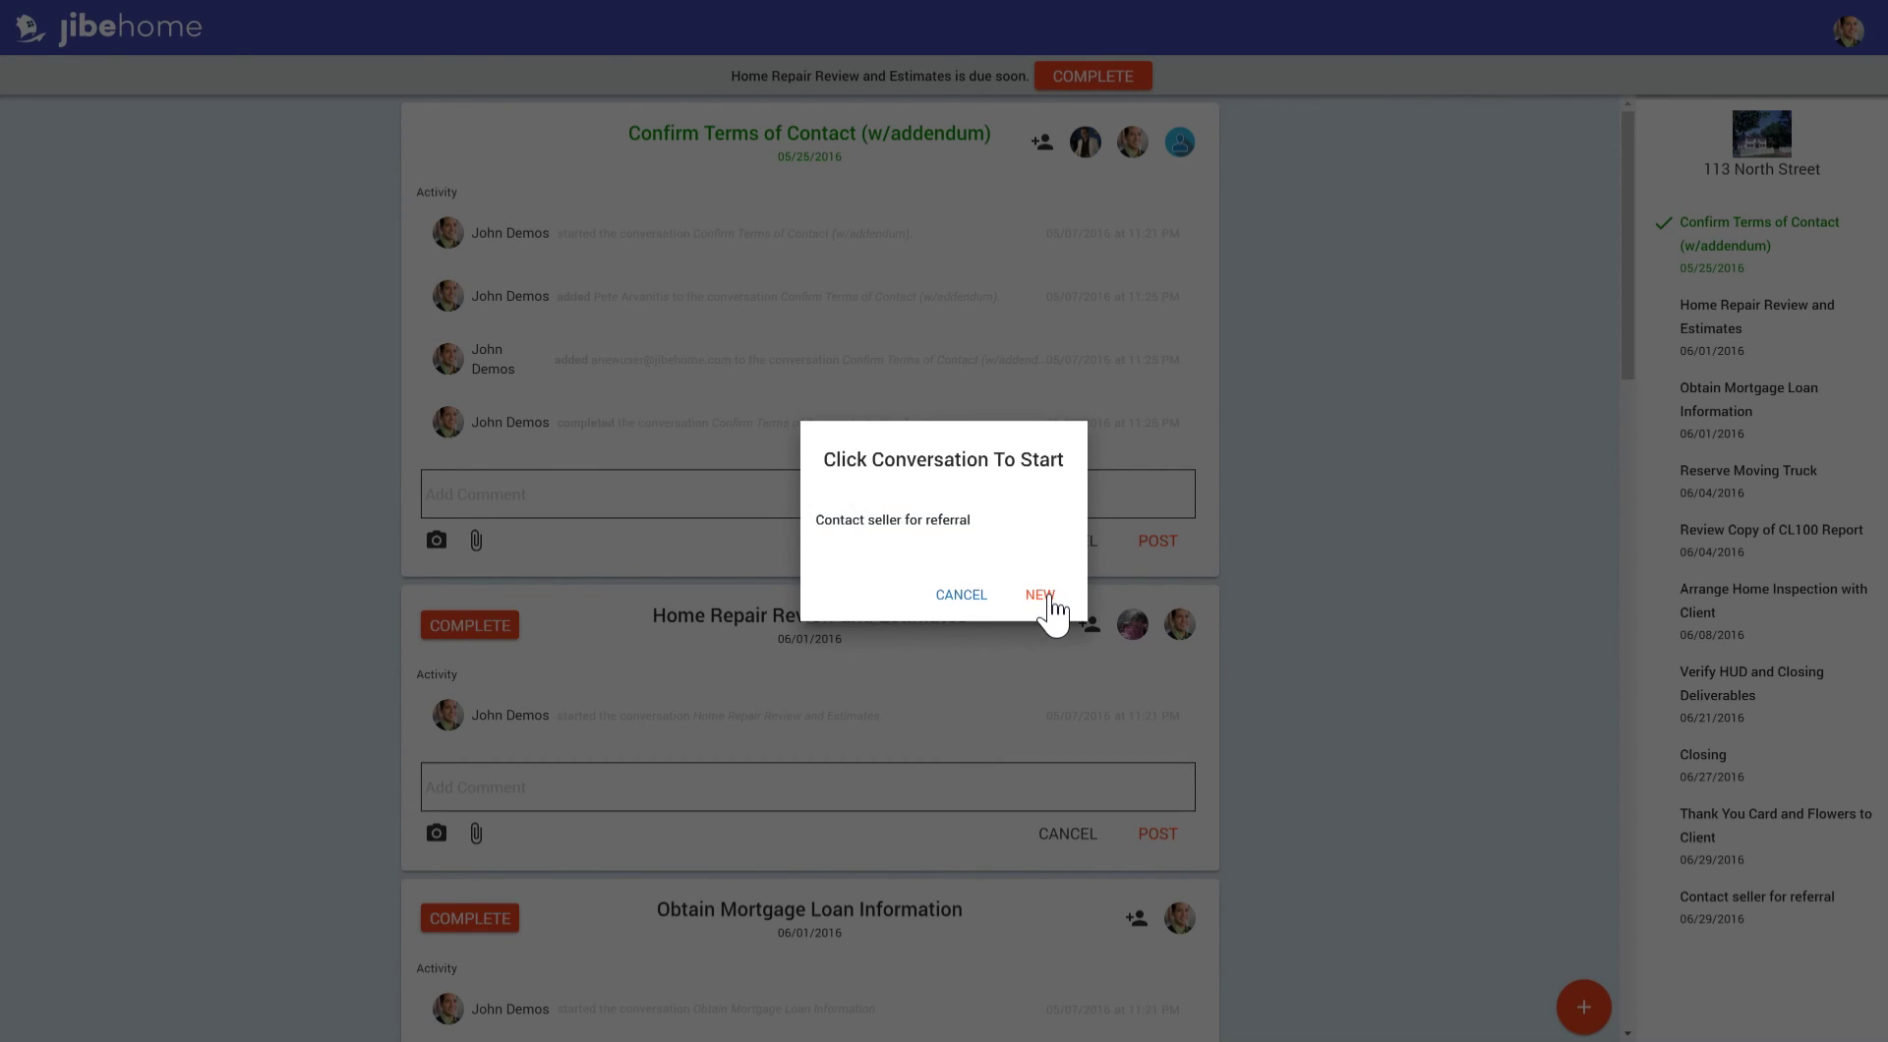
left_click(959, 549)
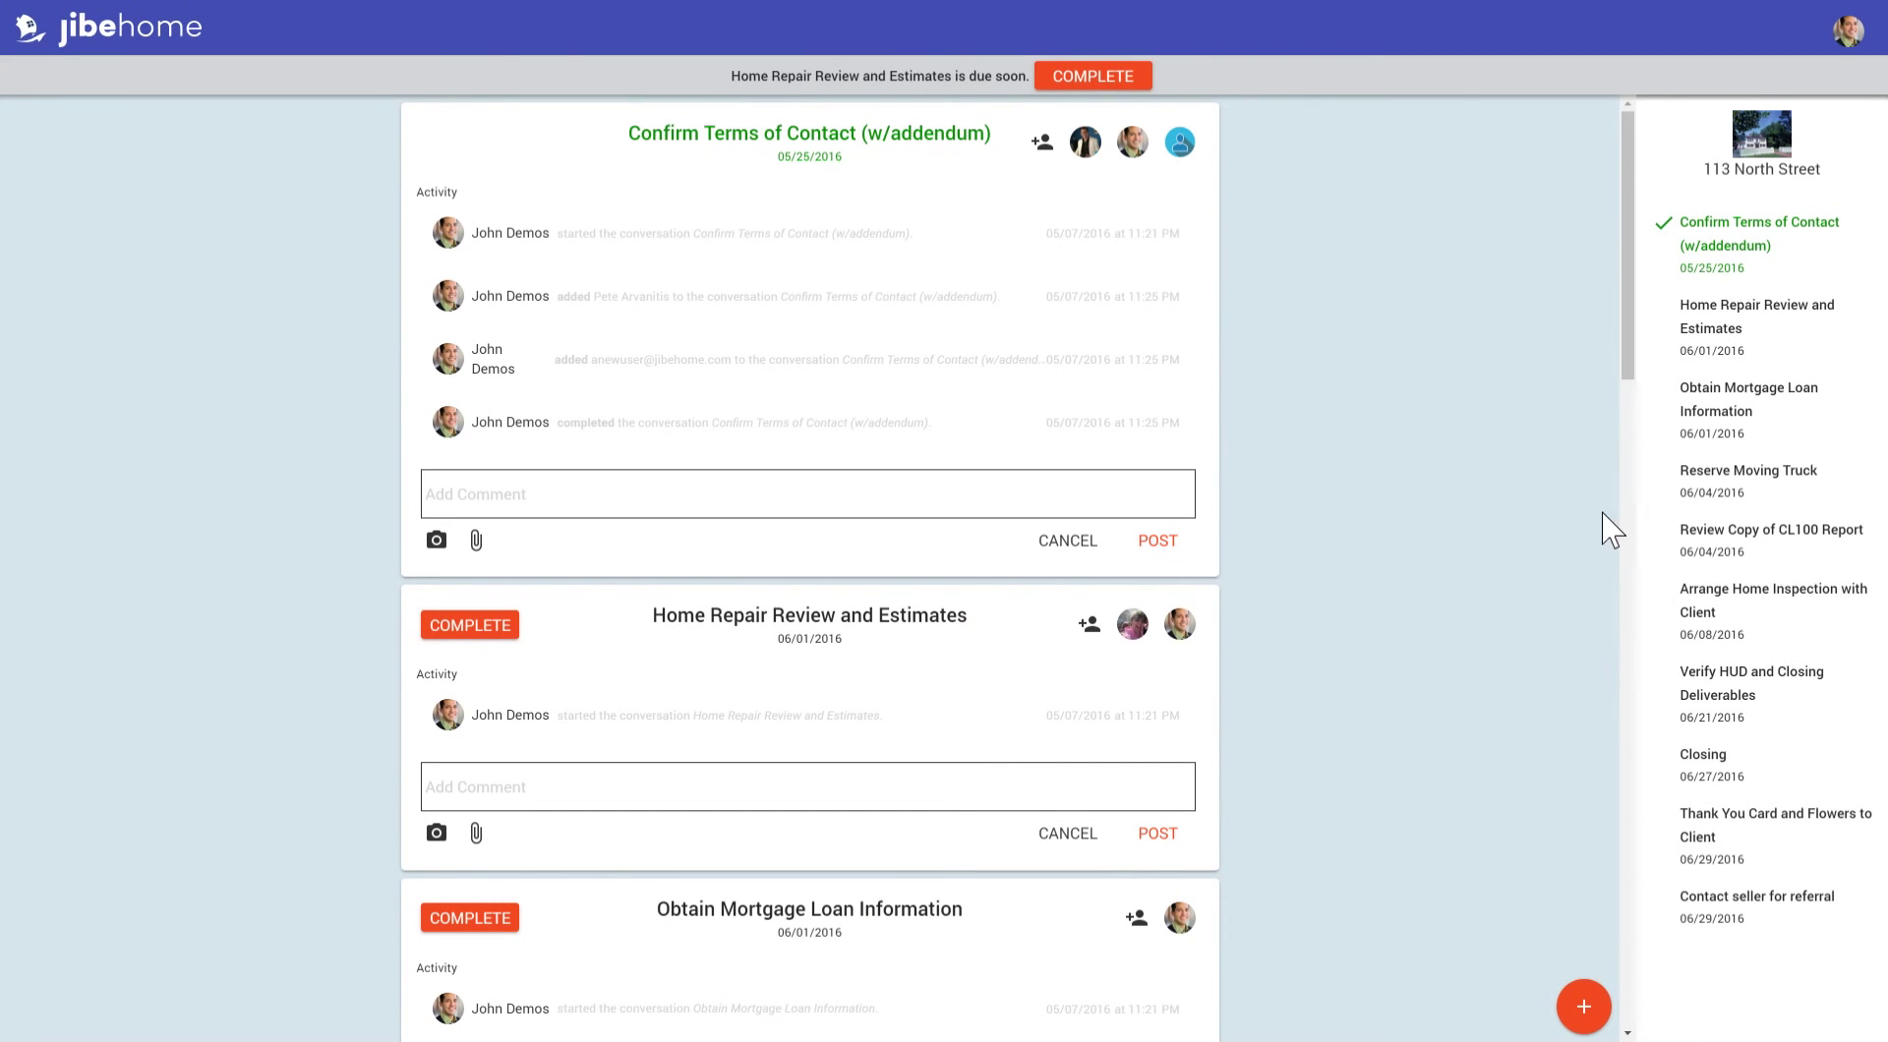
left_click(1762, 157)
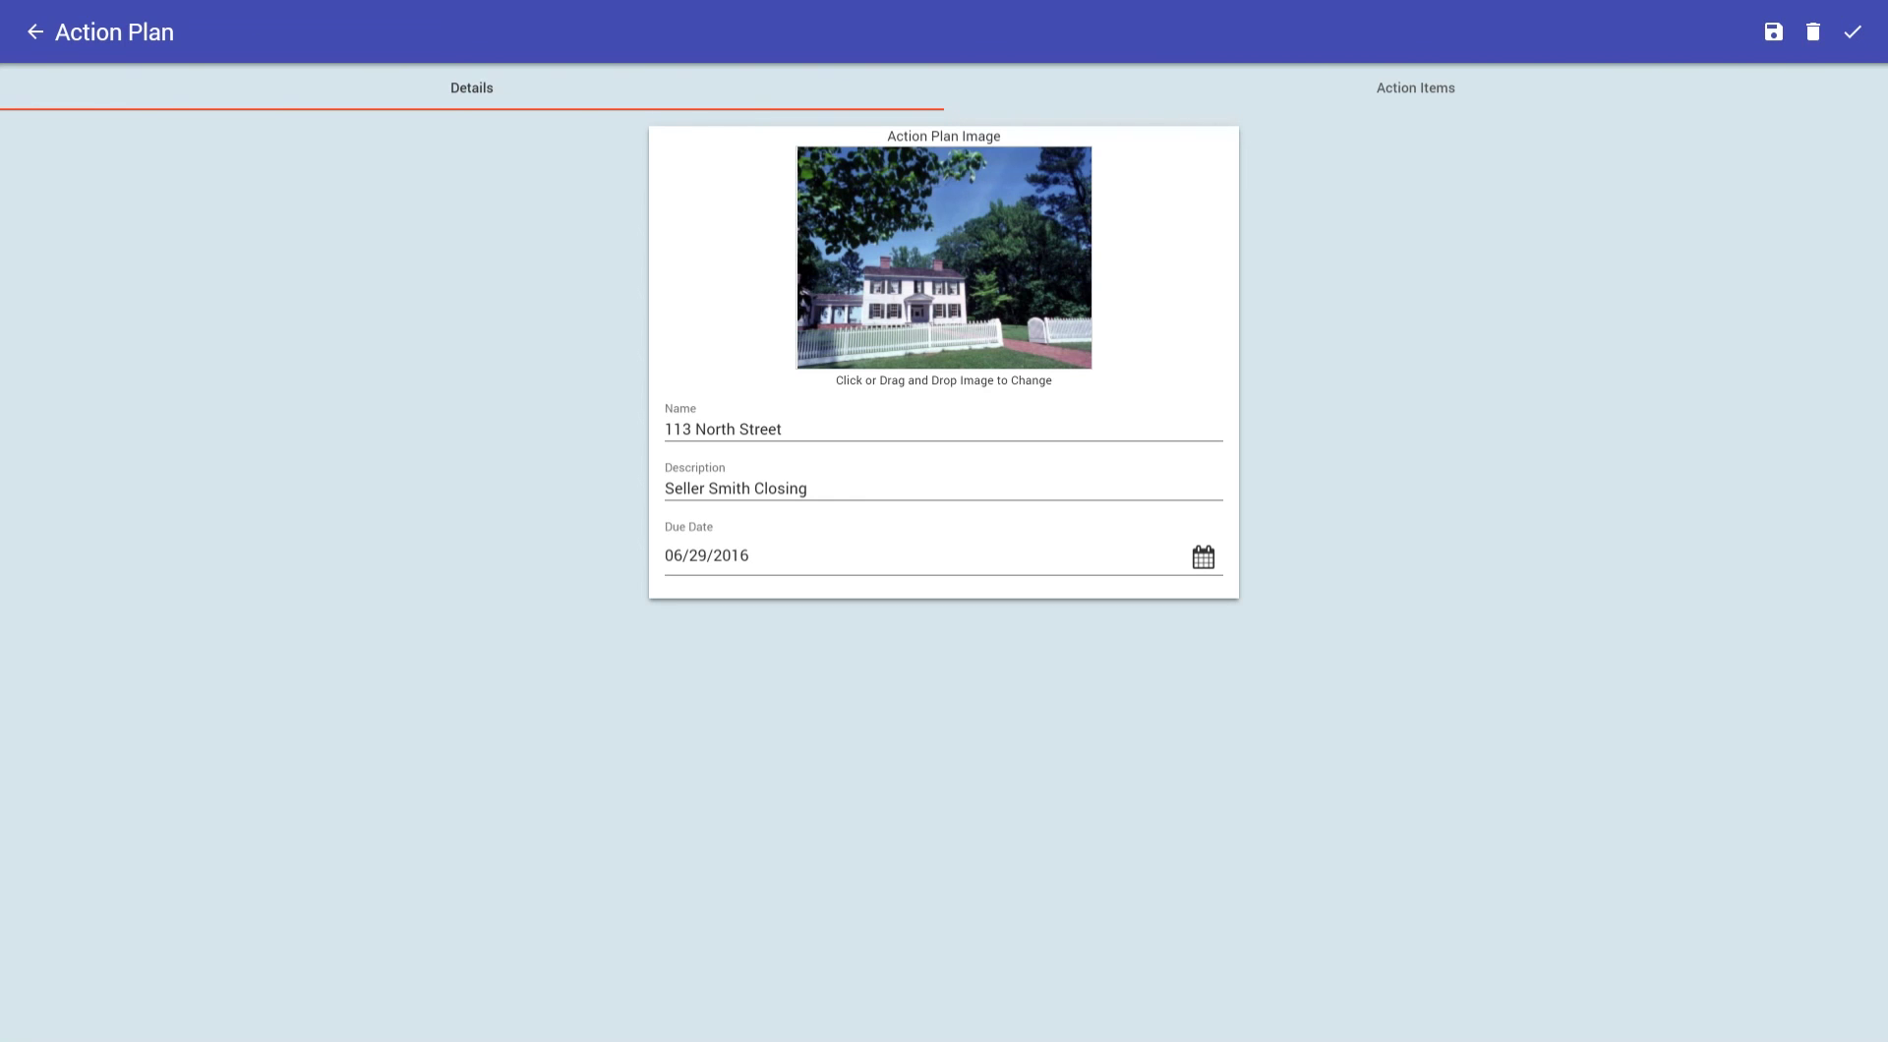
left_click(39, 33)
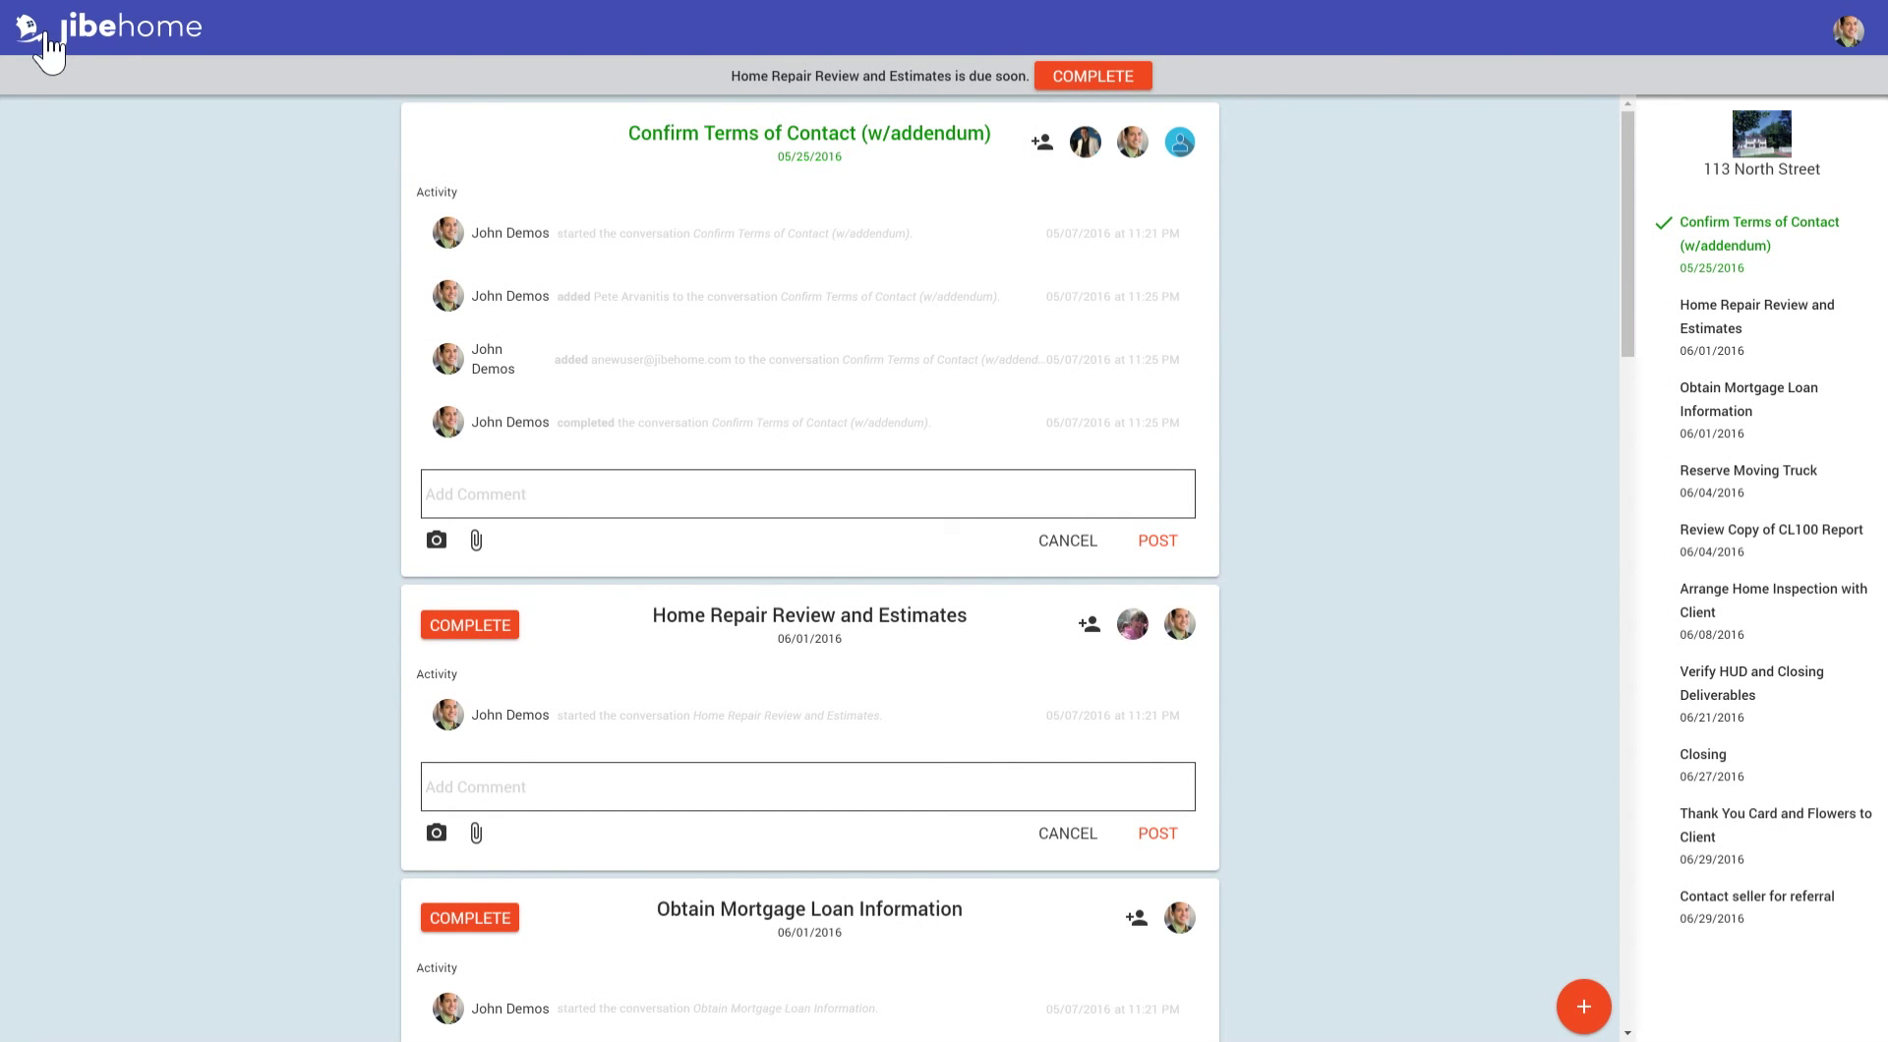
left_click(46, 34)
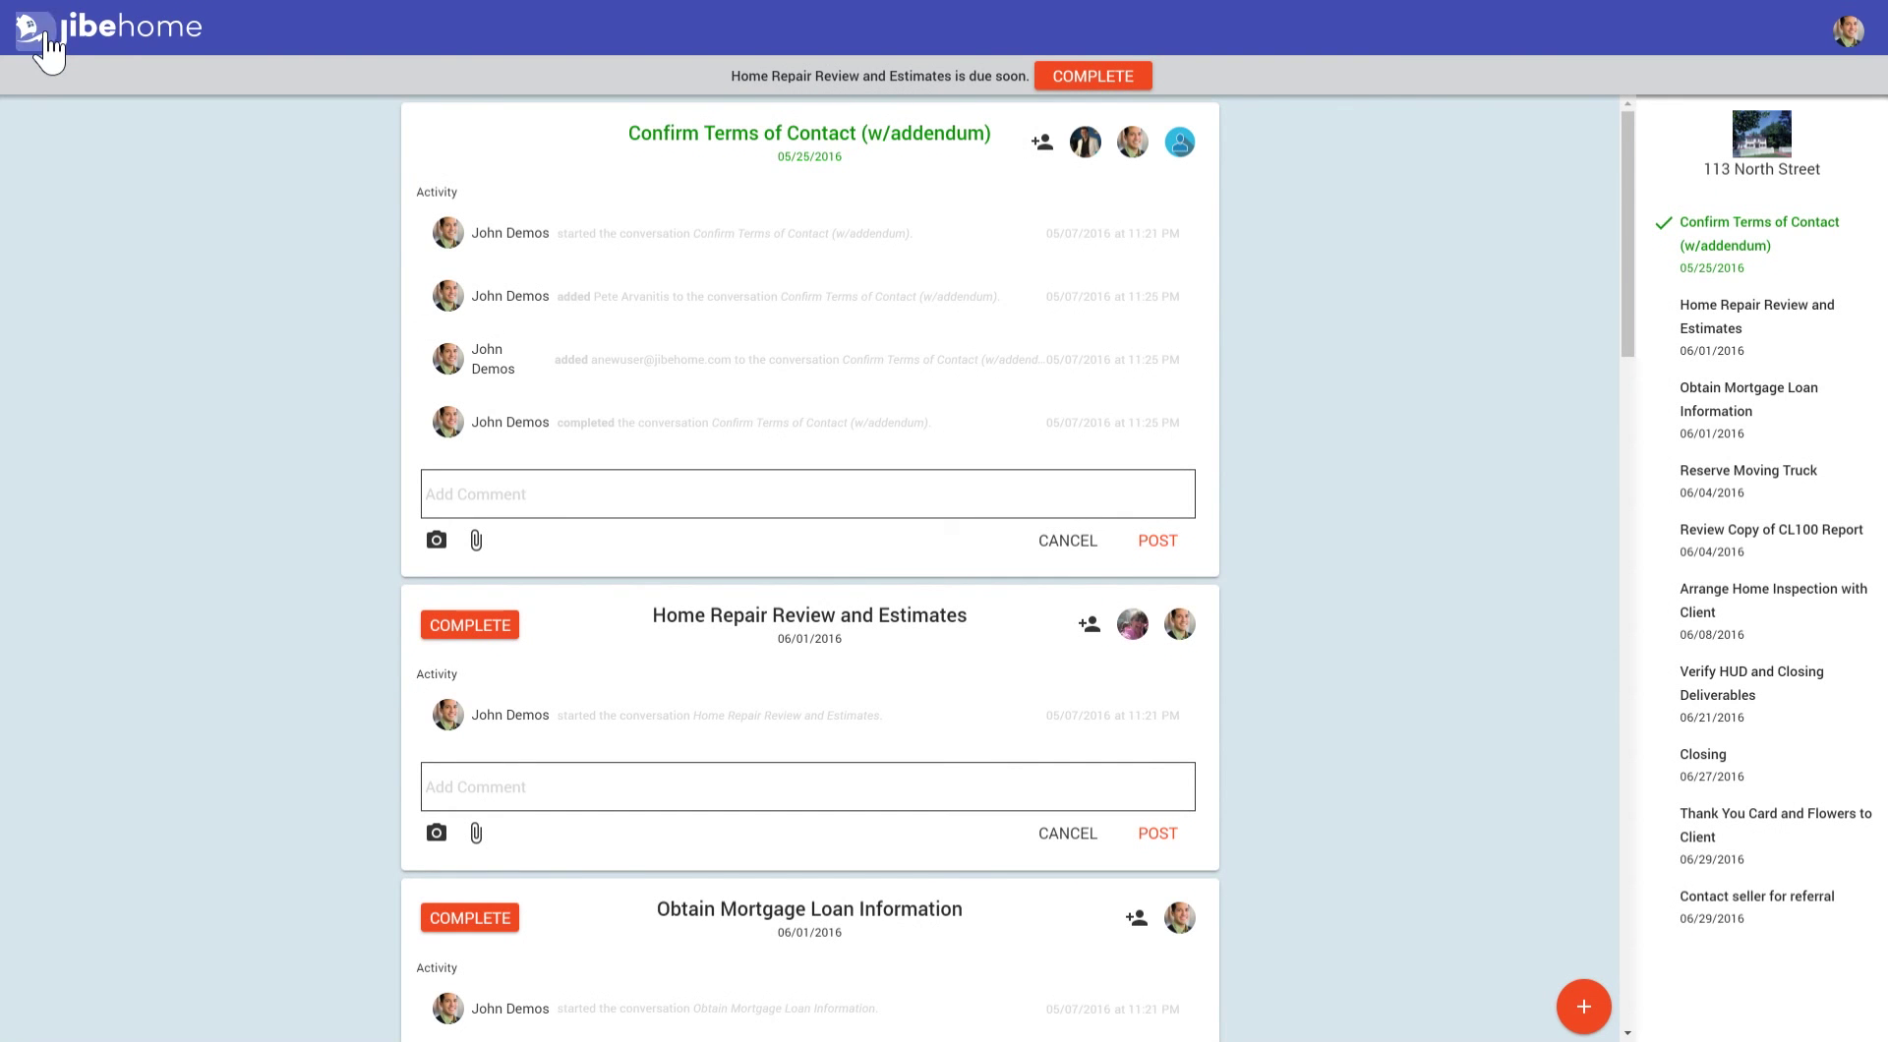